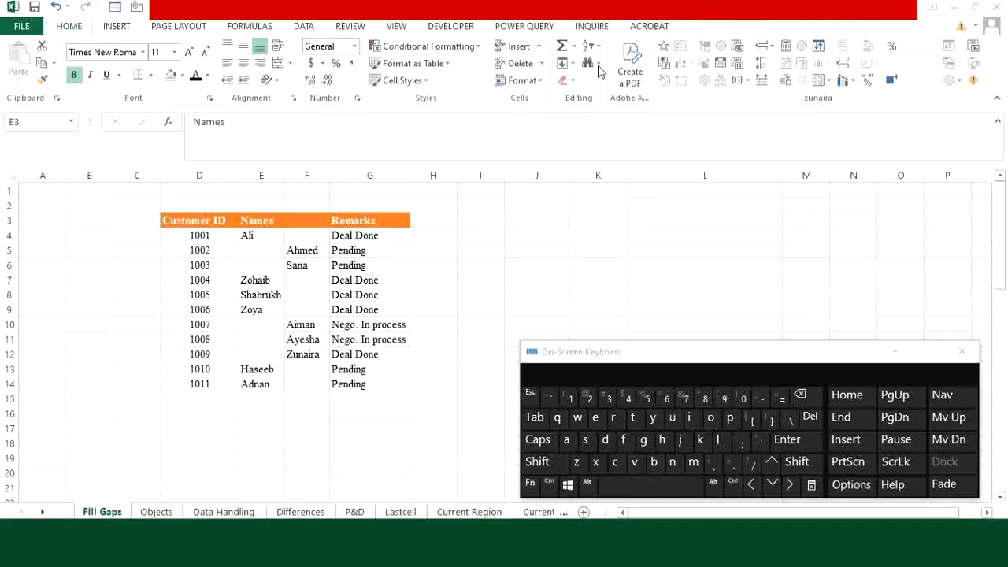
- Open the Go To Special dialog to review its selection options, and close it without choosing any
click(598, 68)
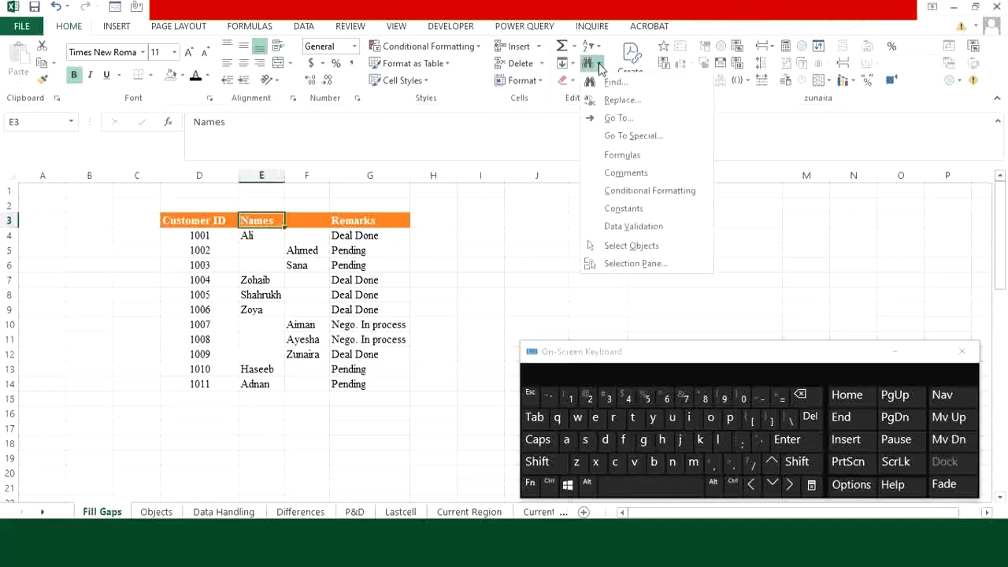
click(627, 137)
drag(198, 178, 342, 189)
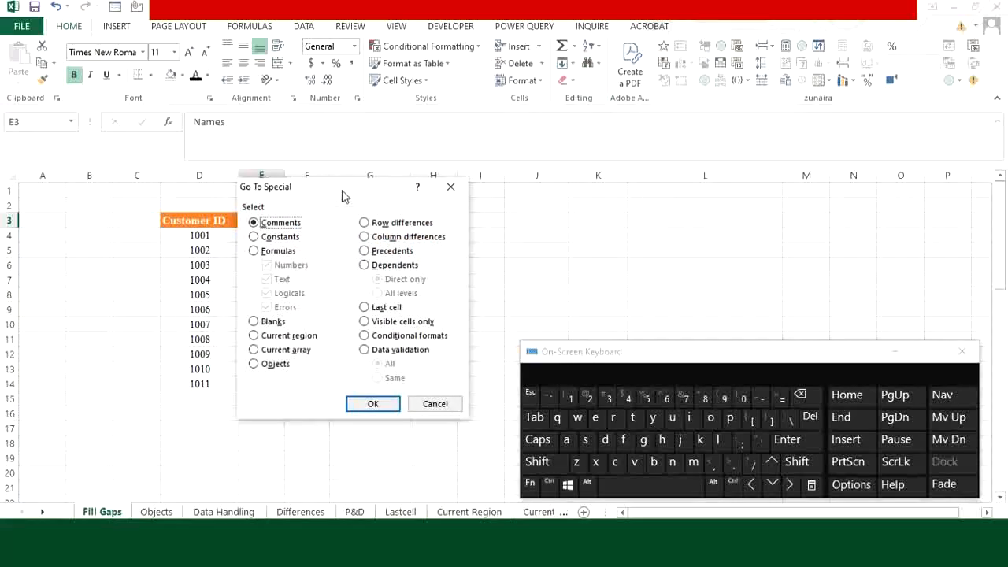
click(450, 186)
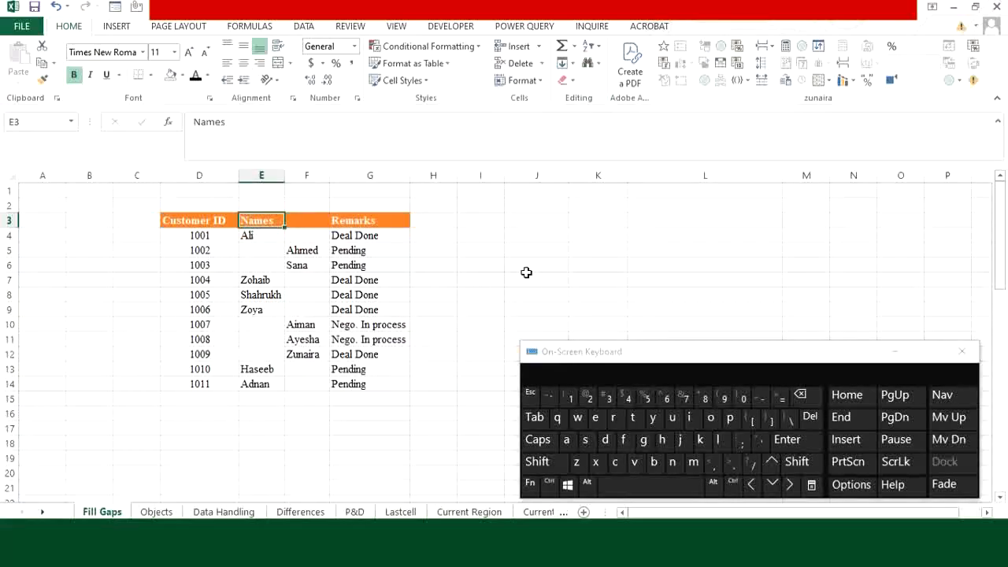
key(ctrl)
key(ctrl+g)
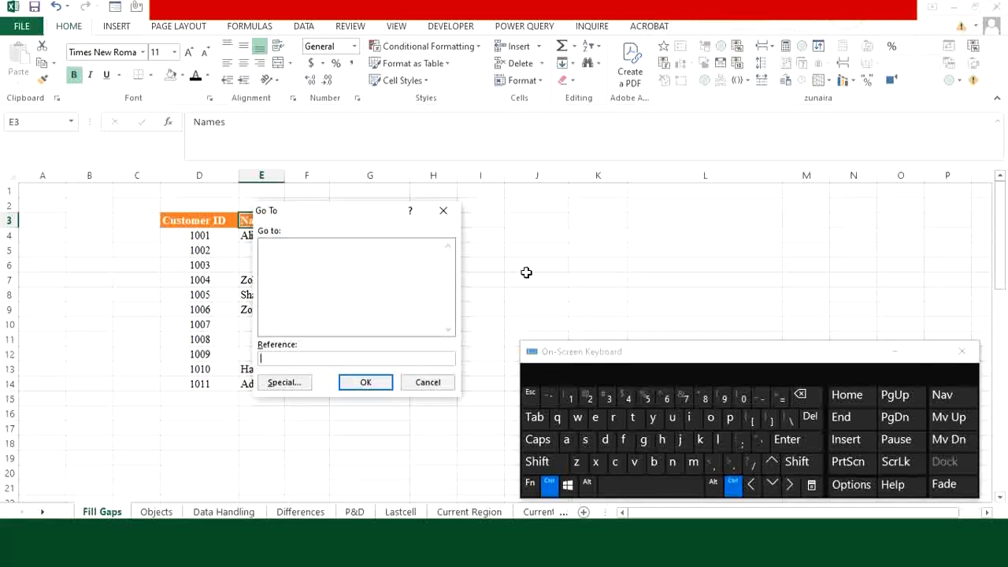
key(alt+s)
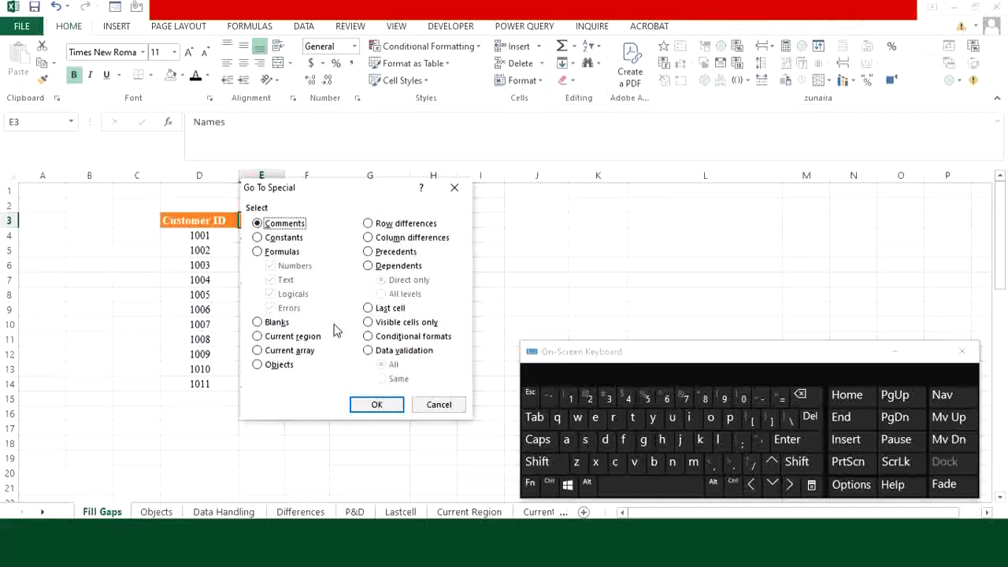
key(Escape)
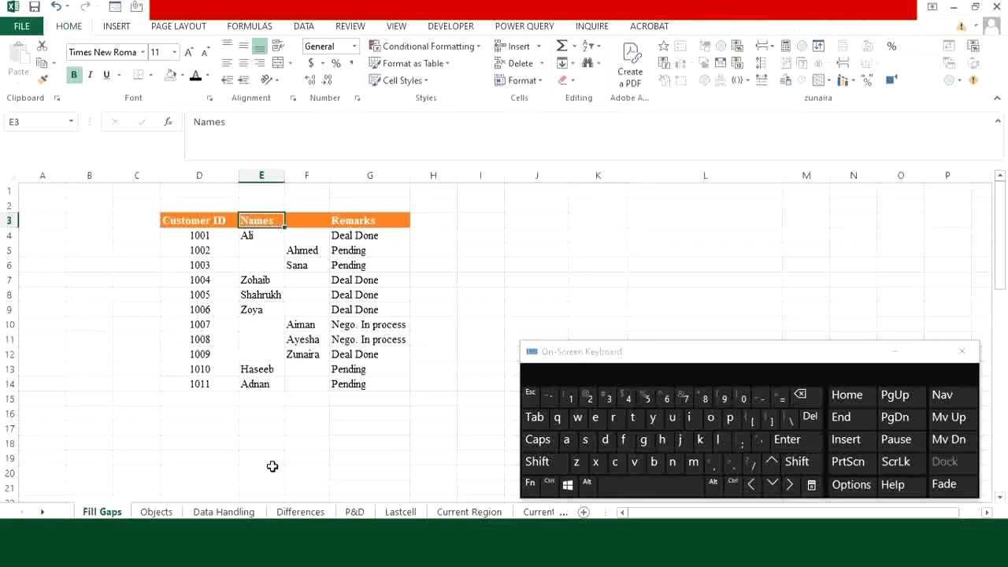
- Select only the blank cells within E3:F14 of the customer table using Go To Special with the Blanks option
key(shift)
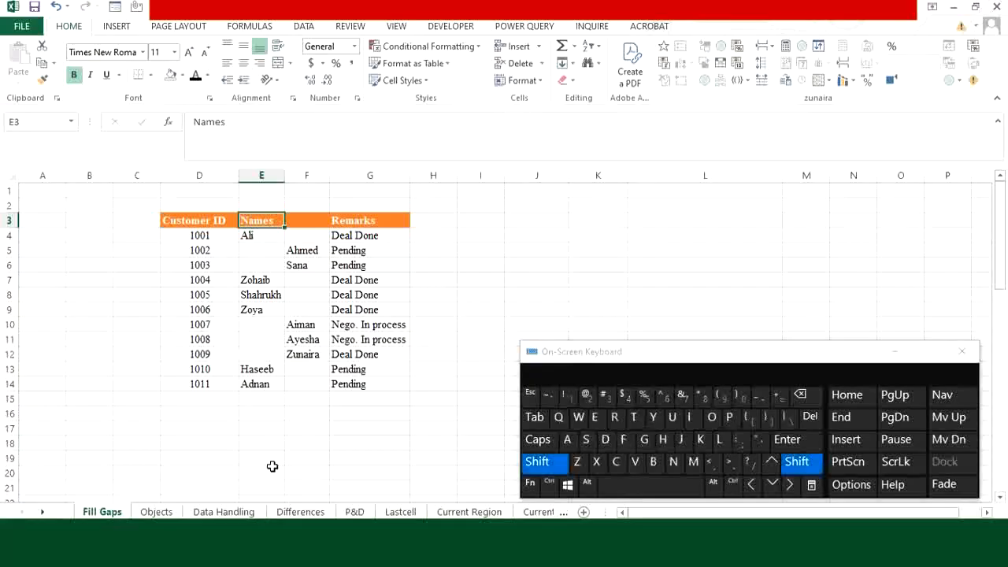
key(shift+Right)
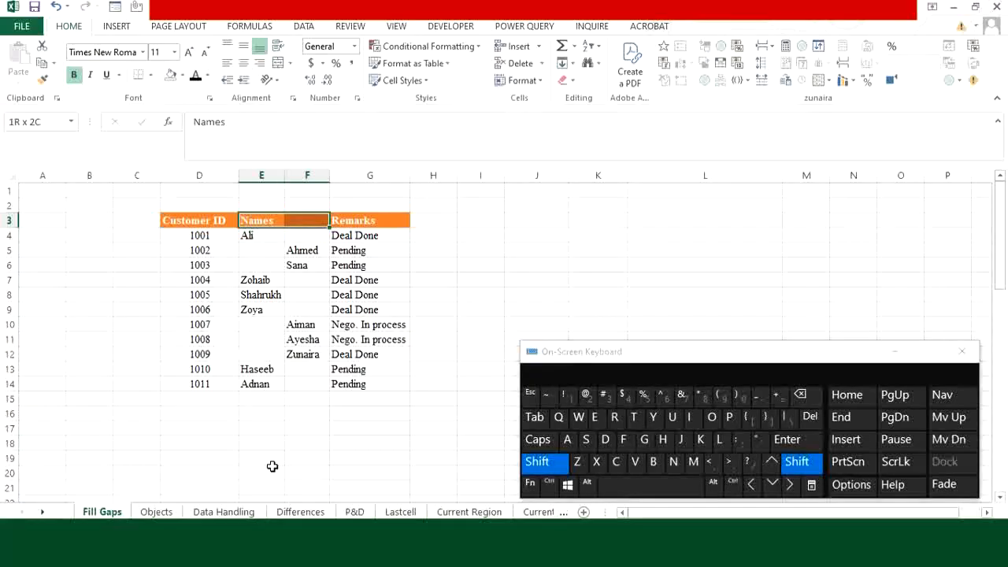
key(shift+Down)
key(shift+Down)
key(shift+Down)
key(shift+Down)
key(shift+Down)
key(shift+Down)
key(shift+Down)
key(shift+Down)
key(shift+Down)
key(shift+Down)
key(shift+Down)
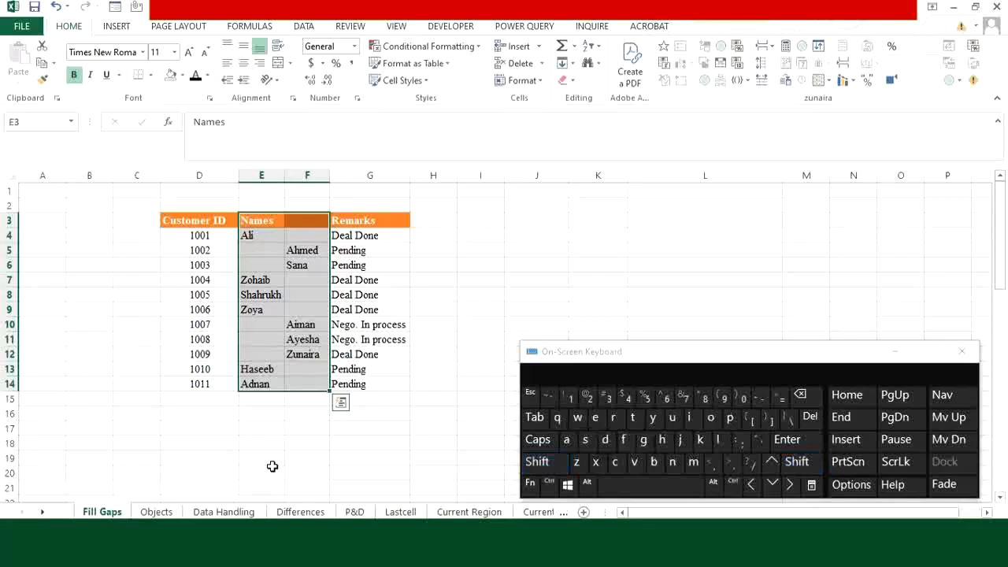
key(ctrl)
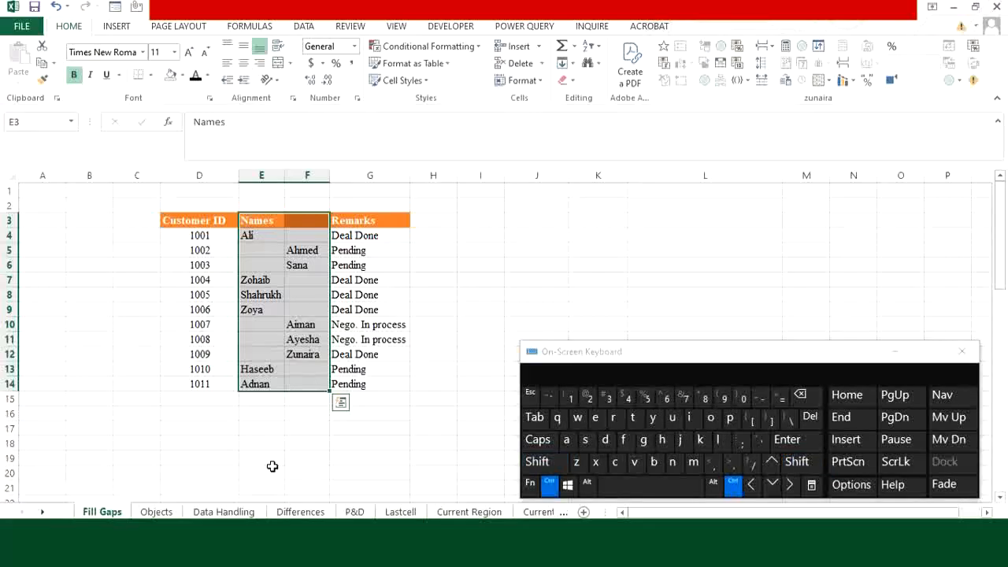
key(ctrl+g)
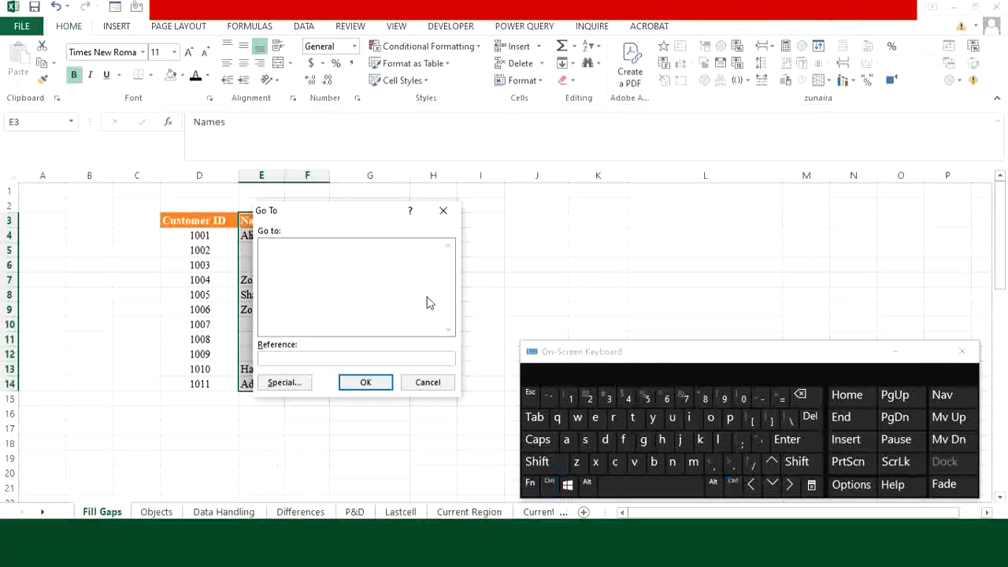
click(289, 385)
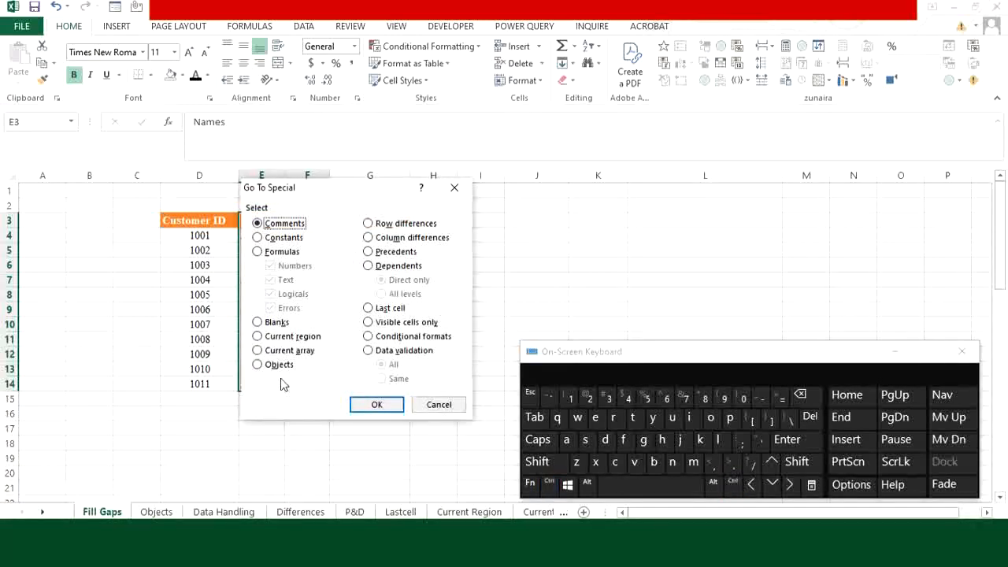
click(258, 324)
click(376, 404)
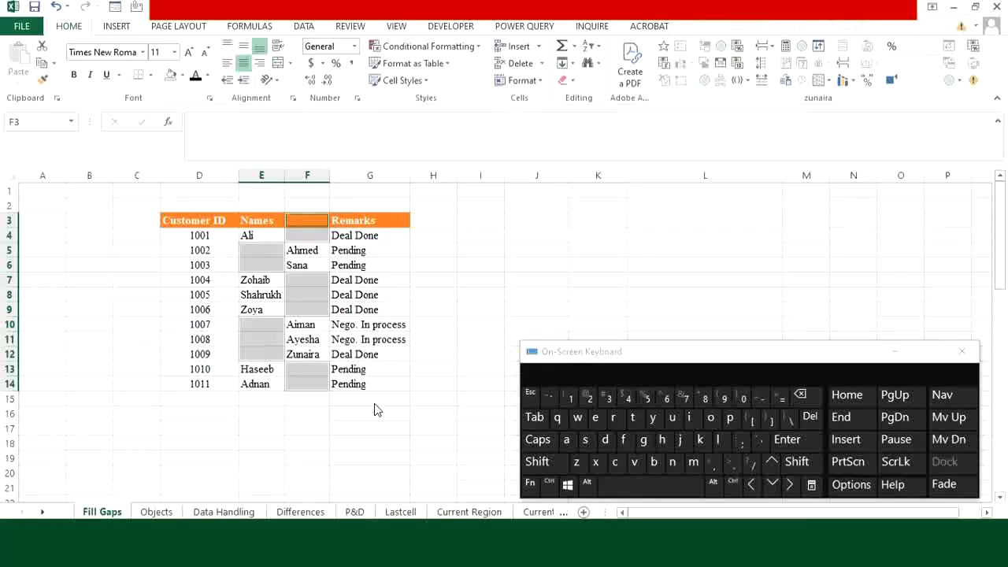
- Delete the selected blank cells in the customer table with the Shift cells left option
key(ctrl)
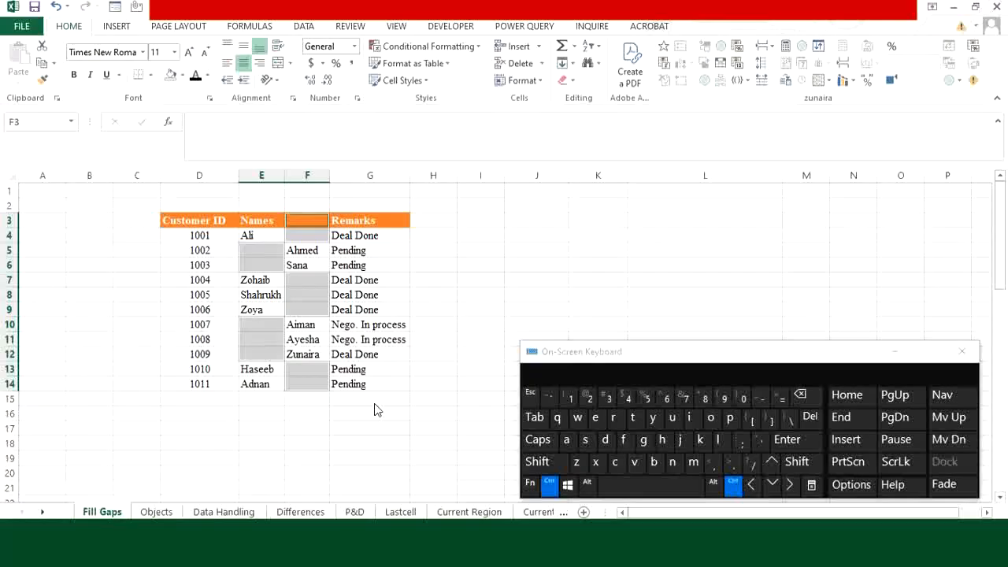
key(ctrl+minus)
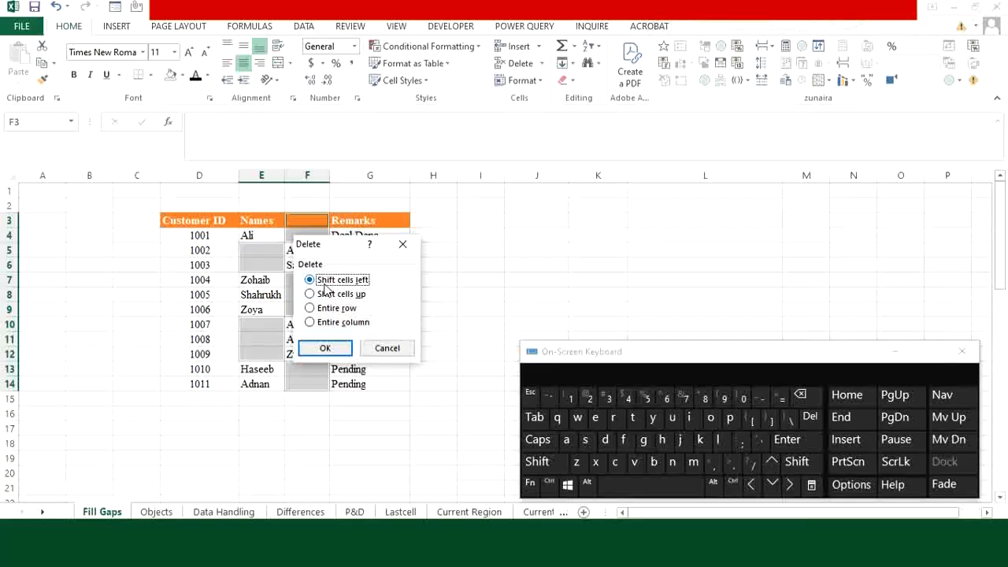
click(333, 349)
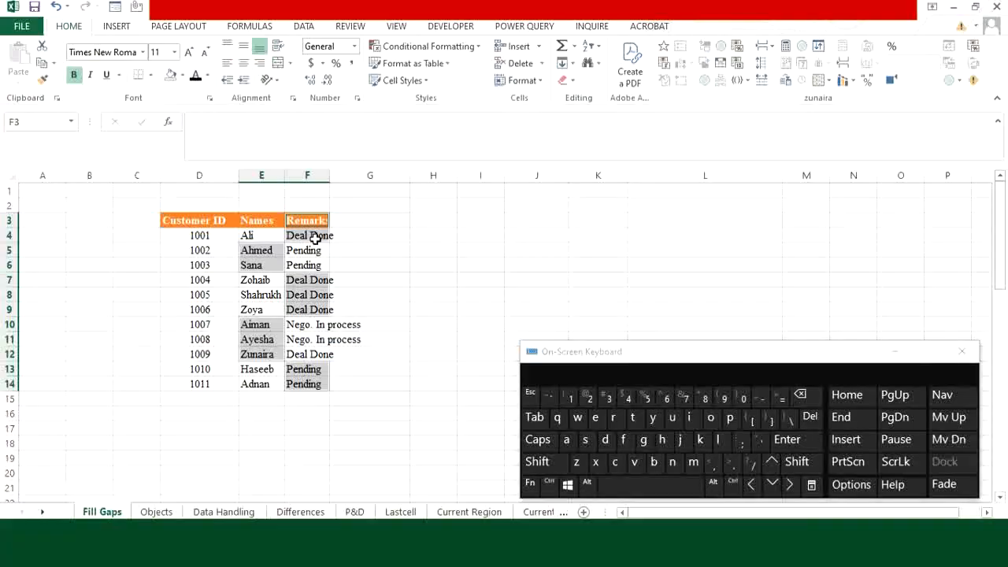
- Autofit the column widths of the whole customer table, and deselect it
click(277, 263)
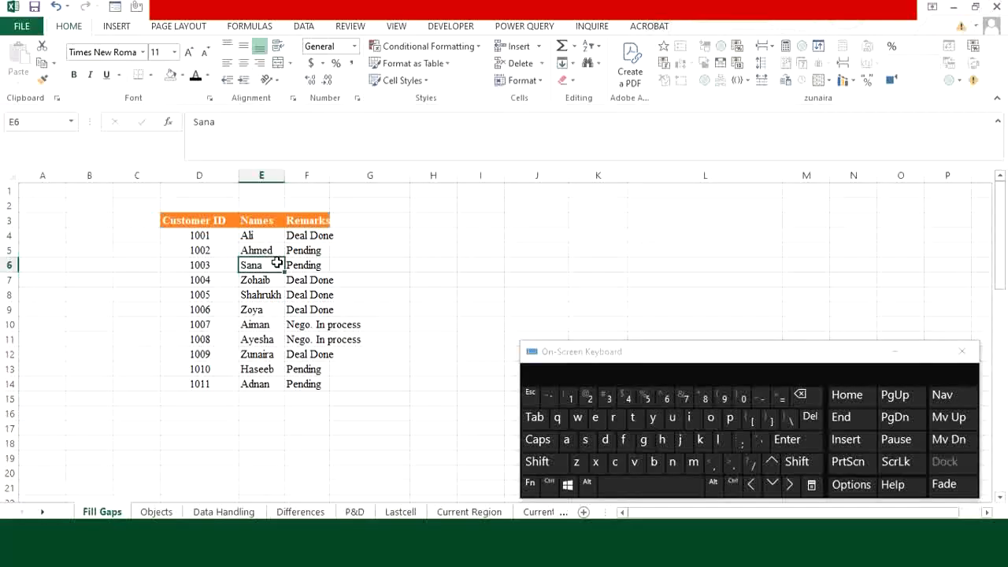
key(ctrl+a)
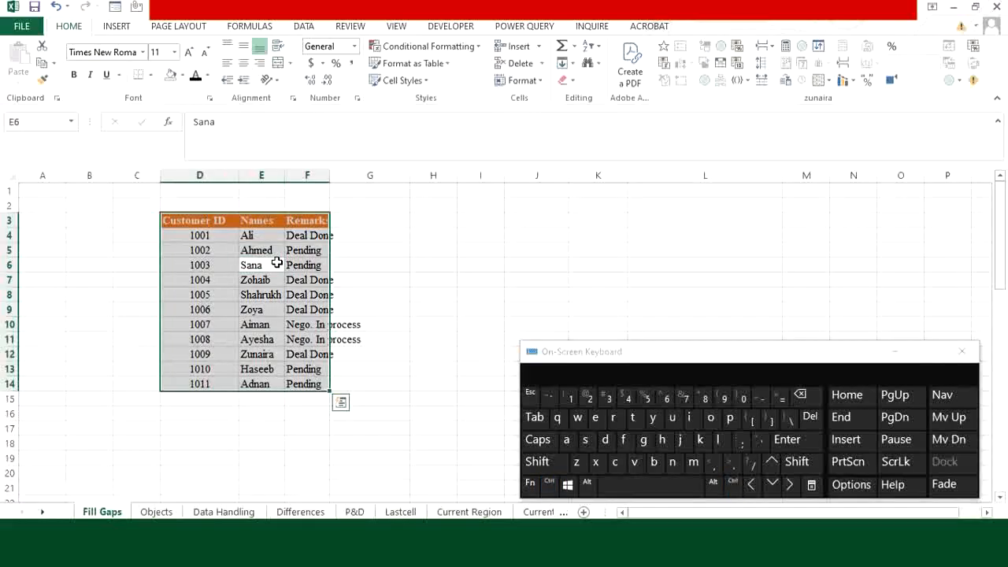
key(alt)
key(h)
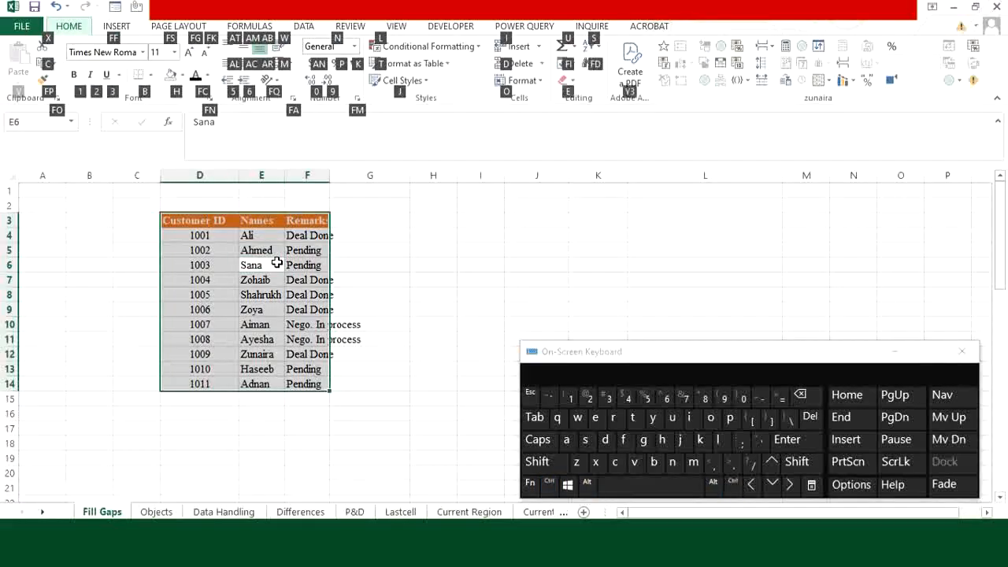
key(o)
key(i)
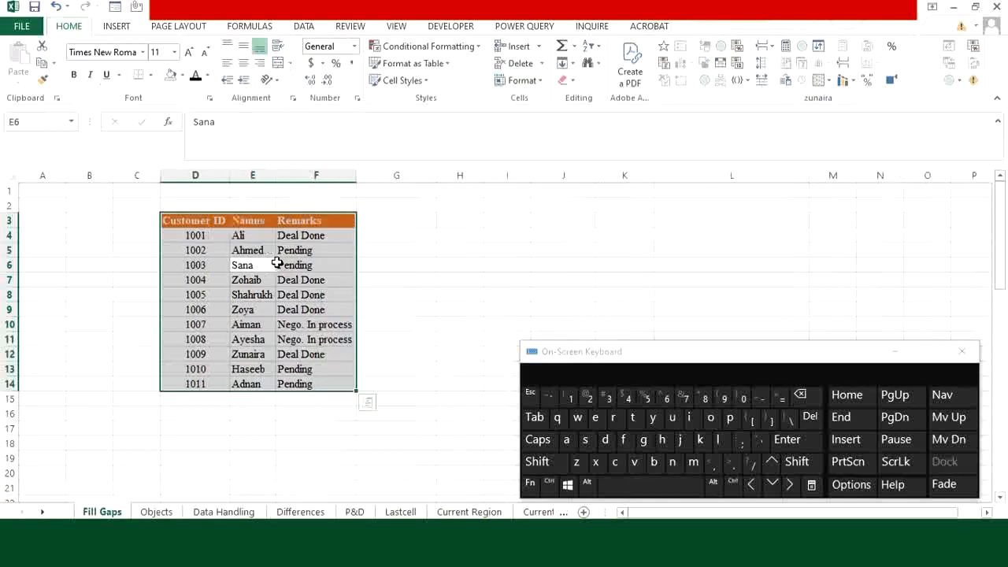
click(257, 408)
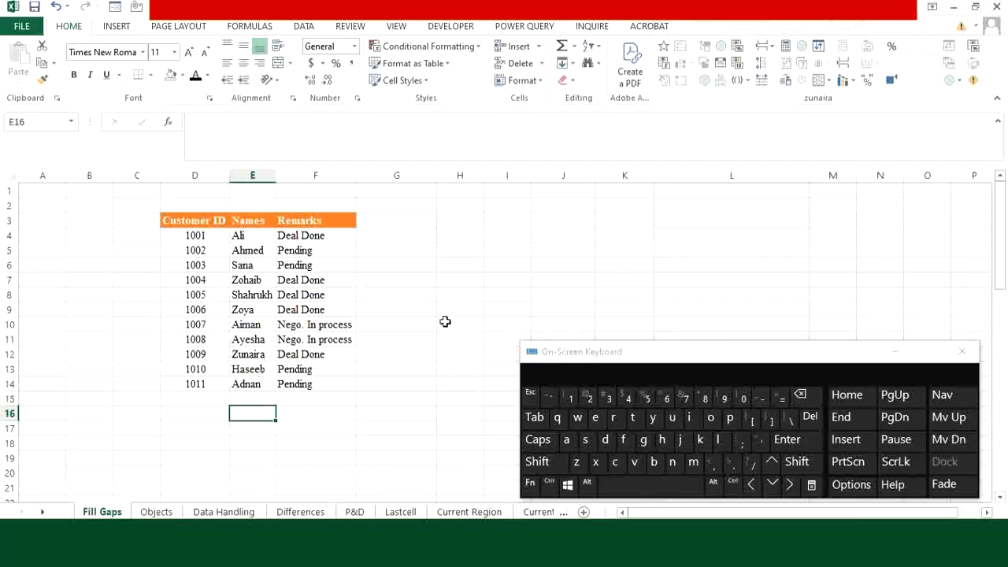
- Select all blank cells in the Equipment, Brands and Models table (J40:L60) using Go To Special with the Blanks option
scroll(445, 321, down, 13)
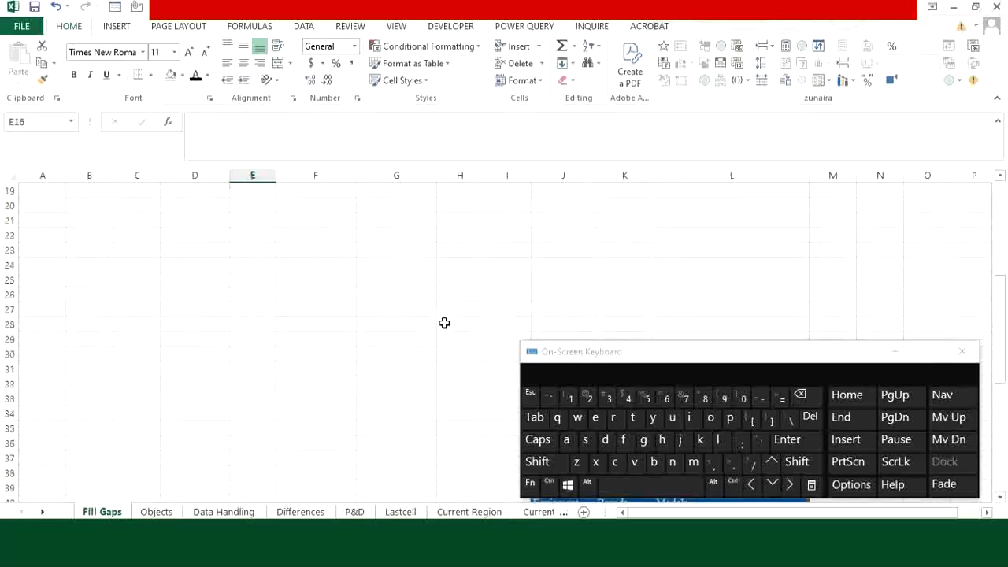
drag(729, 351, 234, 351)
scroll(792, 333, up, 1)
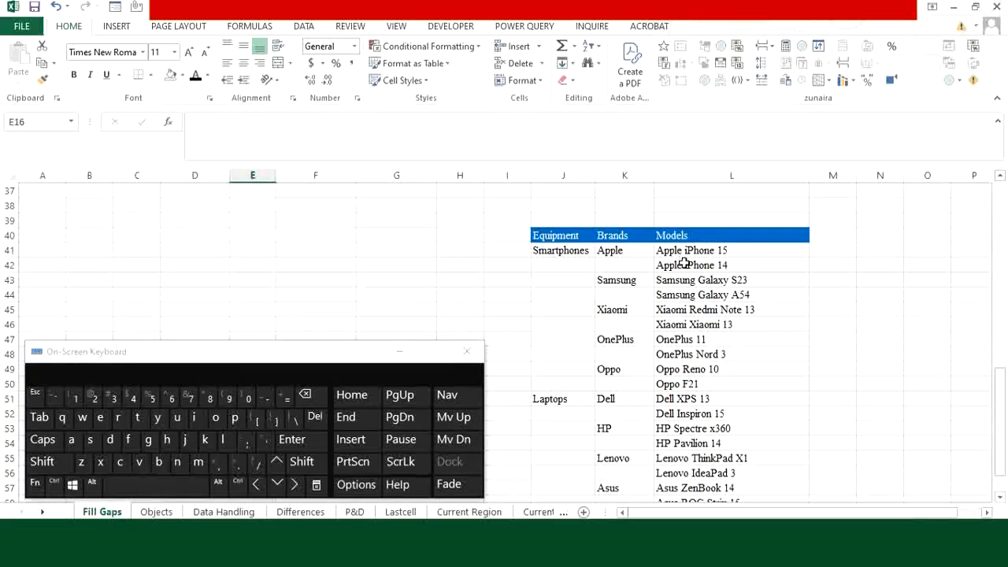
scroll(686, 295, down, 1)
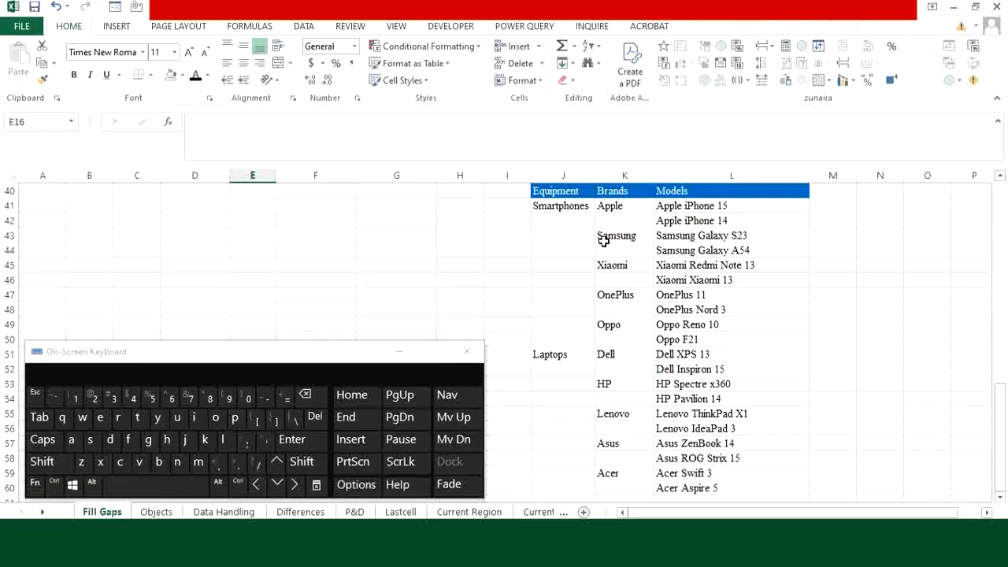
click(568, 207)
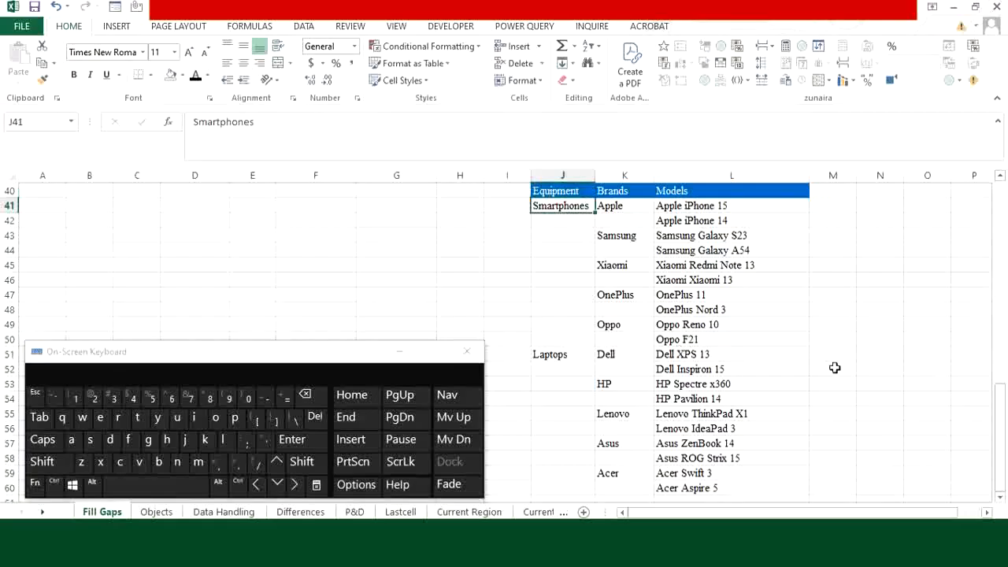
key(ctrl)
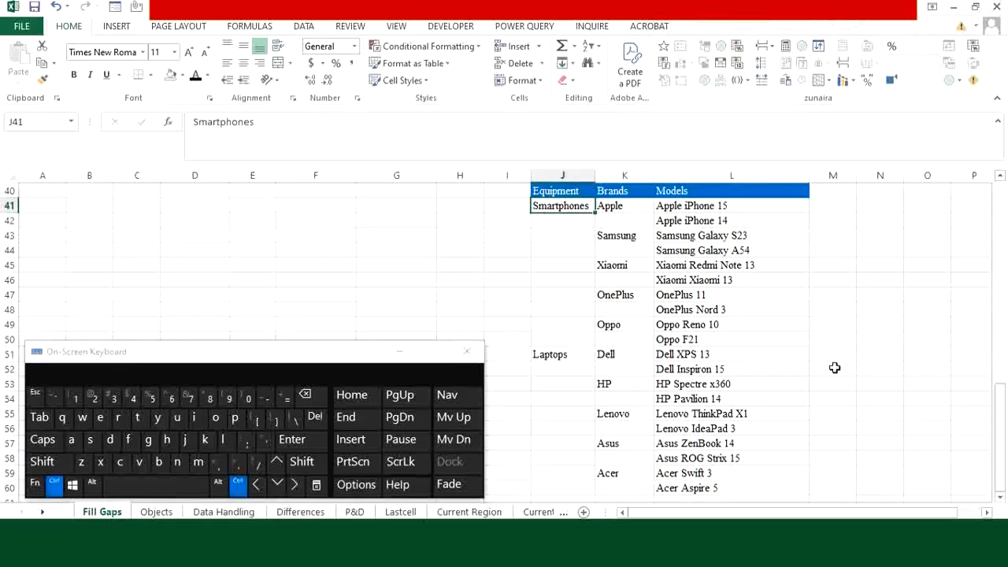
key(ctrl+a)
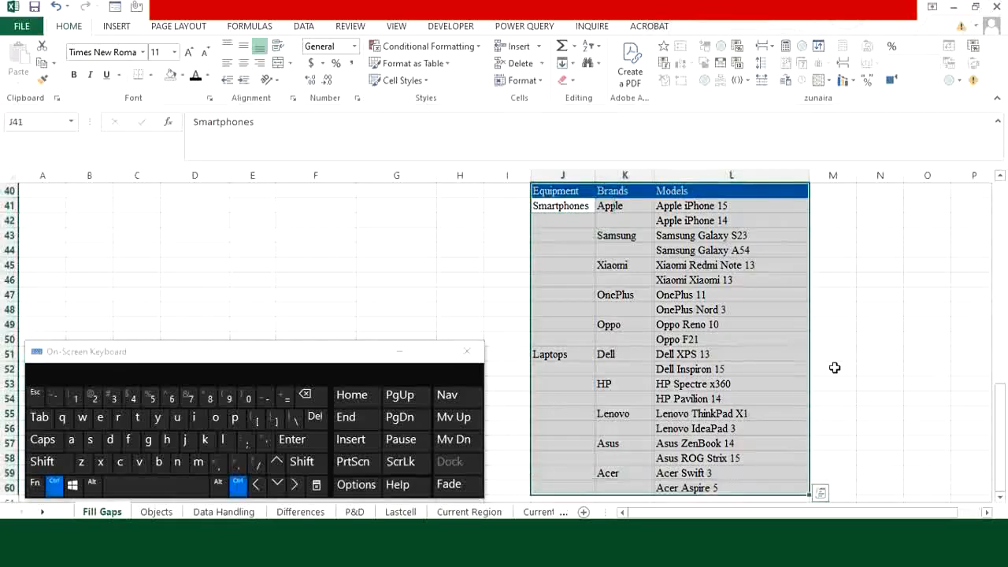
key(F5)
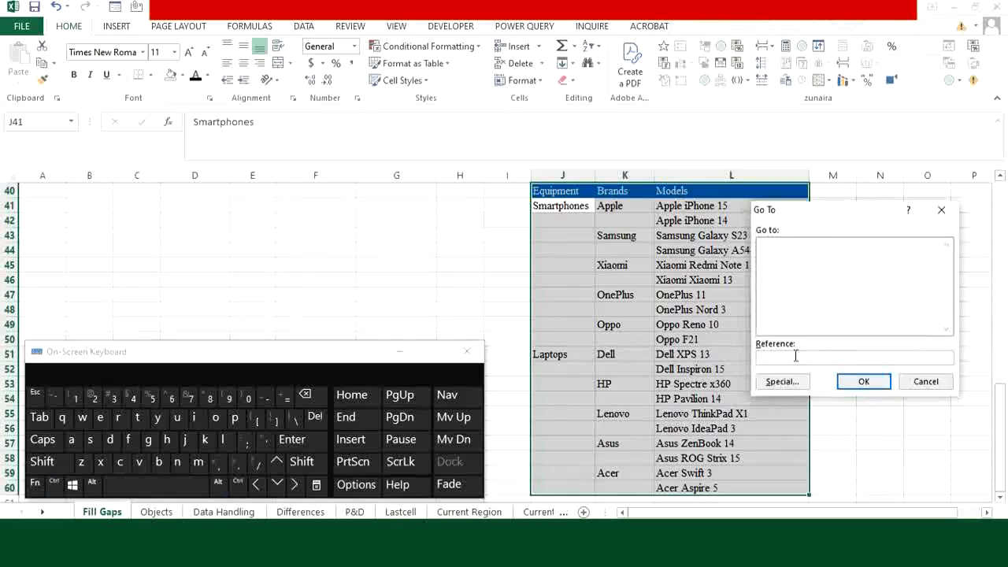
click(783, 383)
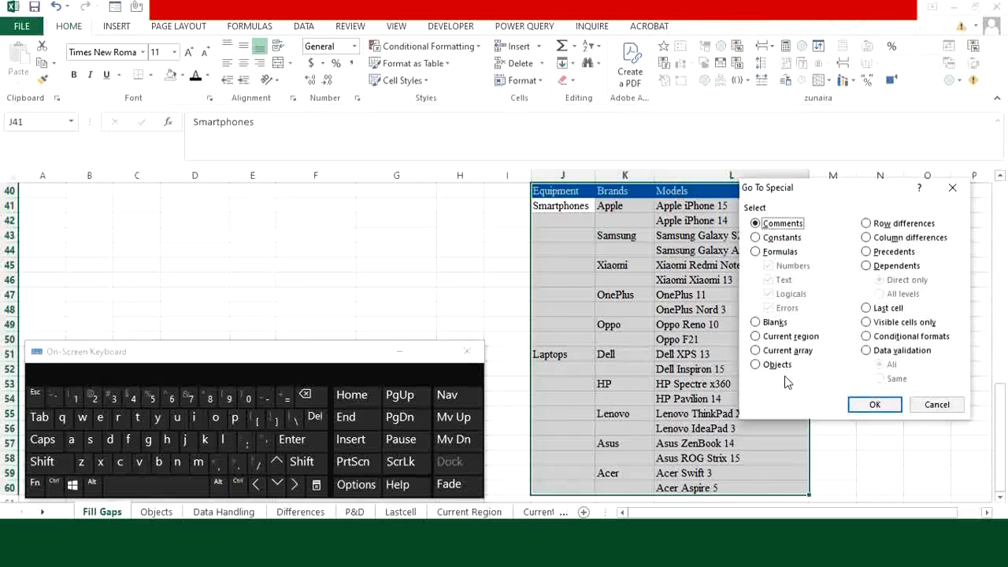
click(755, 322)
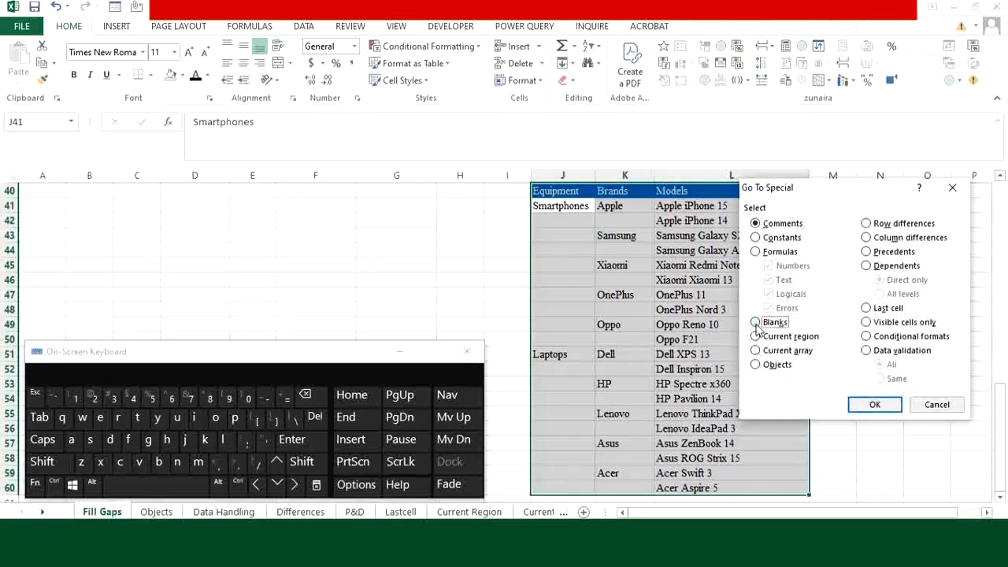
click(872, 404)
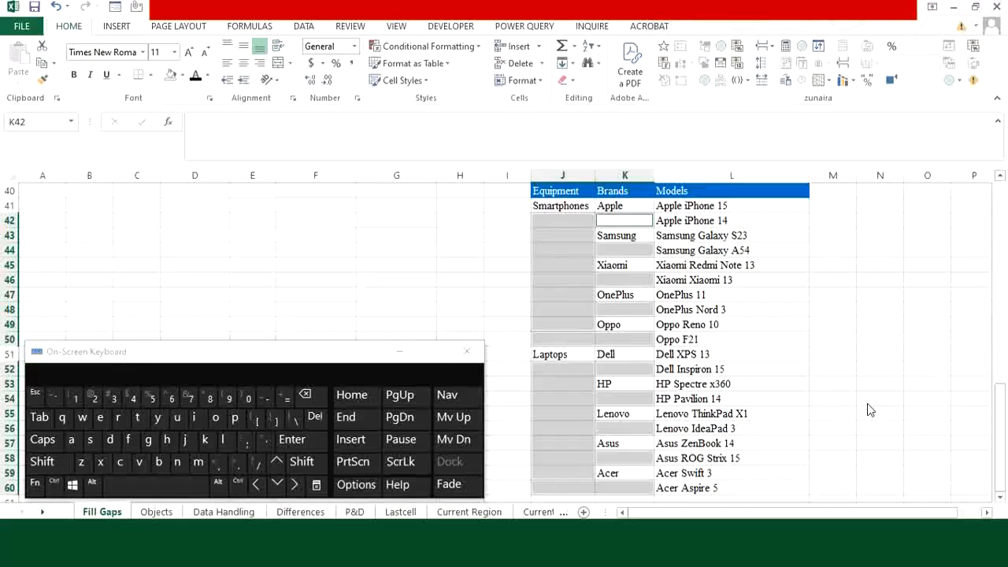
- Fill all selected blank cells at once with a relative reference to the cell above, entering =K41 in K42
text(=)
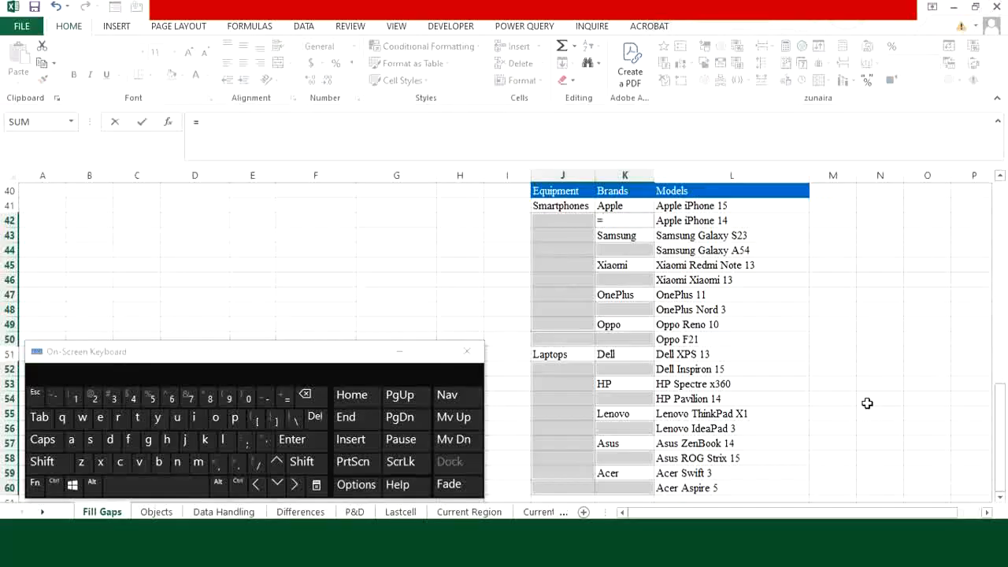
click(627, 204)
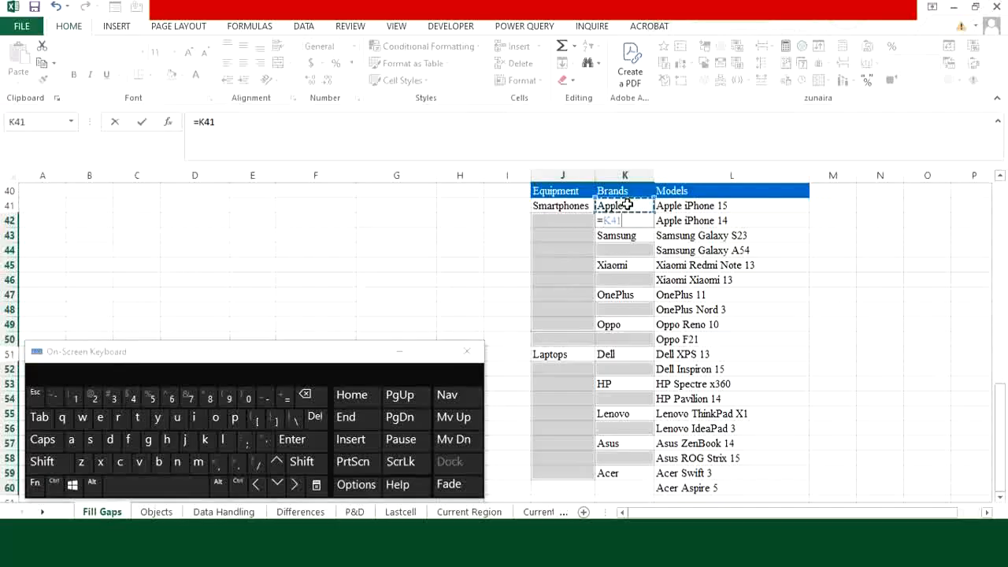
key(ctrl)
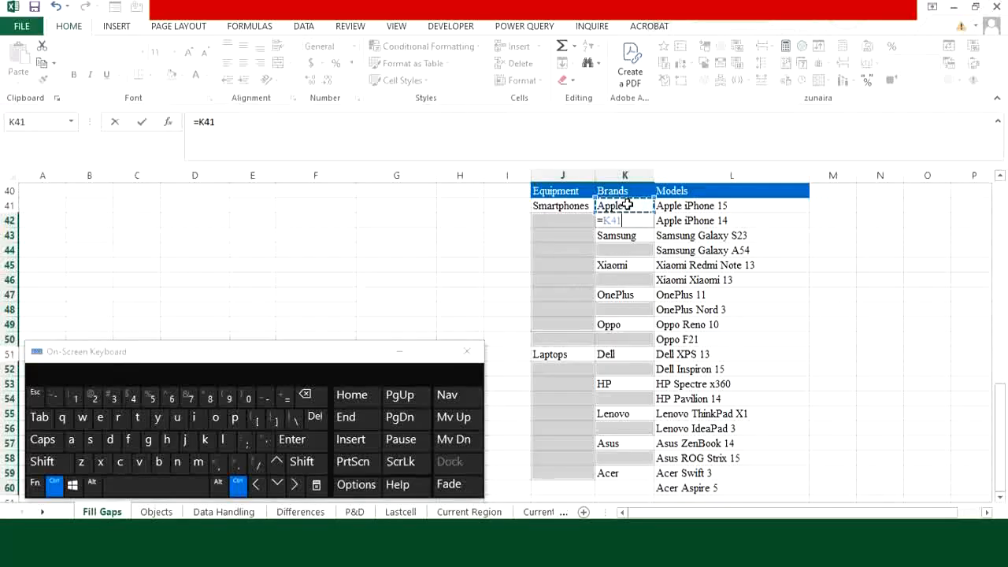
key(ctrl+Return)
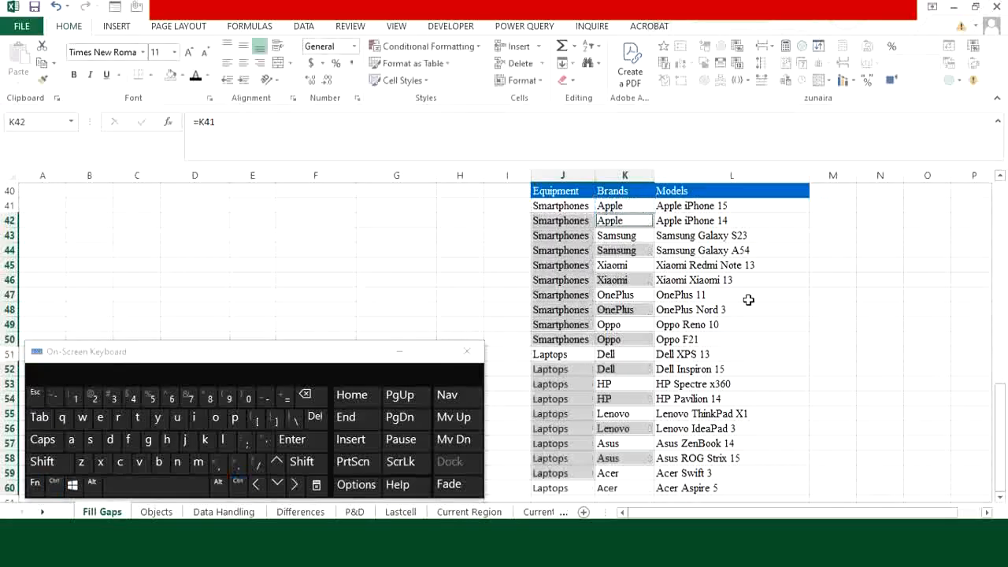
- Deselect the filled cells in the equipment table, and switch to the Objects sheet with its student marks table unobstructed
click(782, 339)
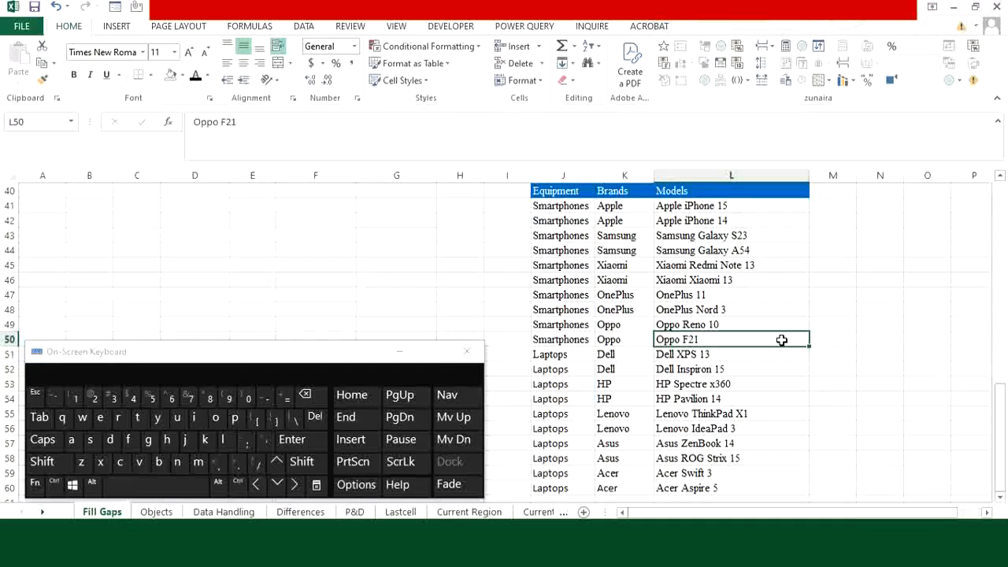
key(ctrl+Page_Down)
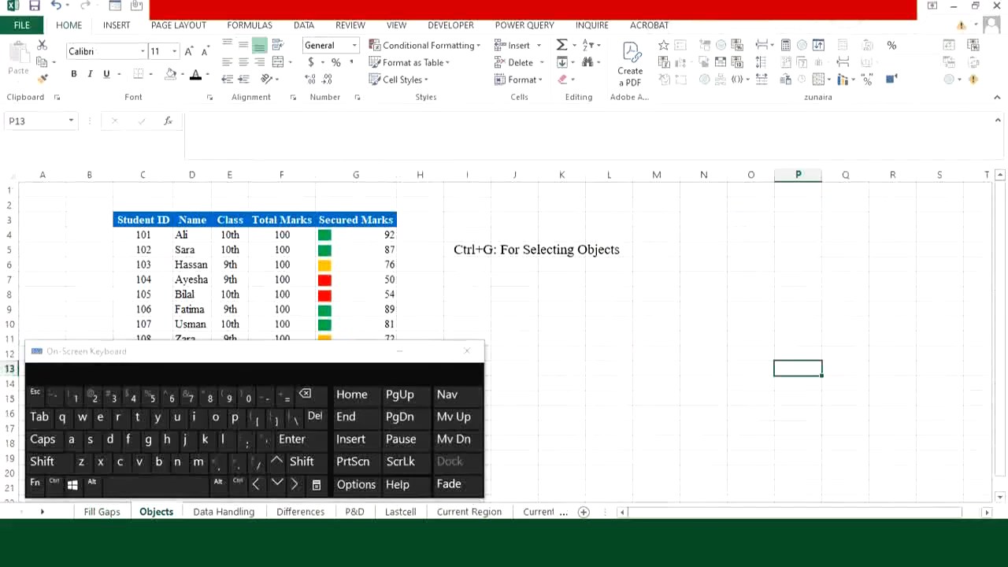
drag(236, 350, 737, 350)
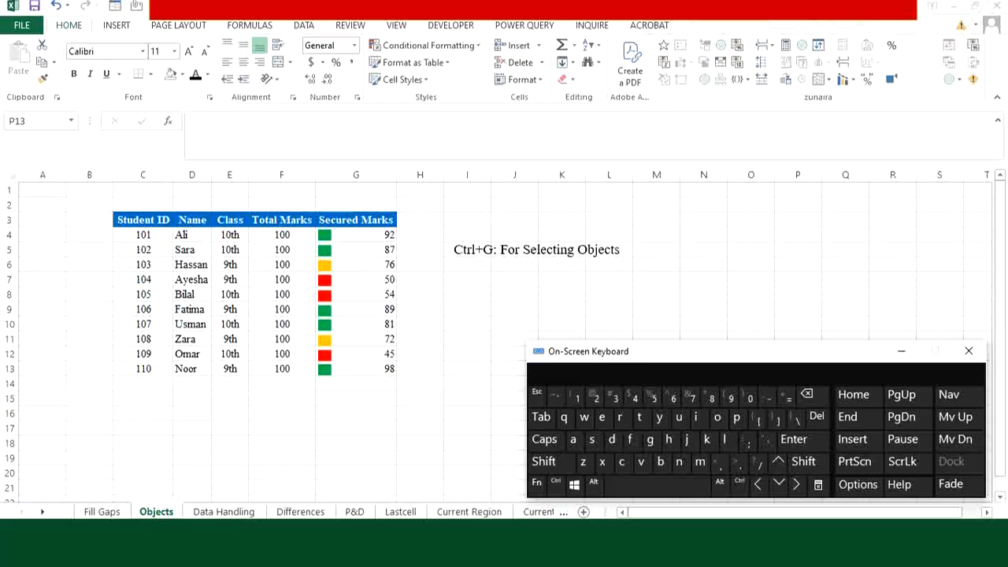
- Select every object on the Objects sheet using Go To Special with the Objects option, and clear the selection again
key(ctrl+g)
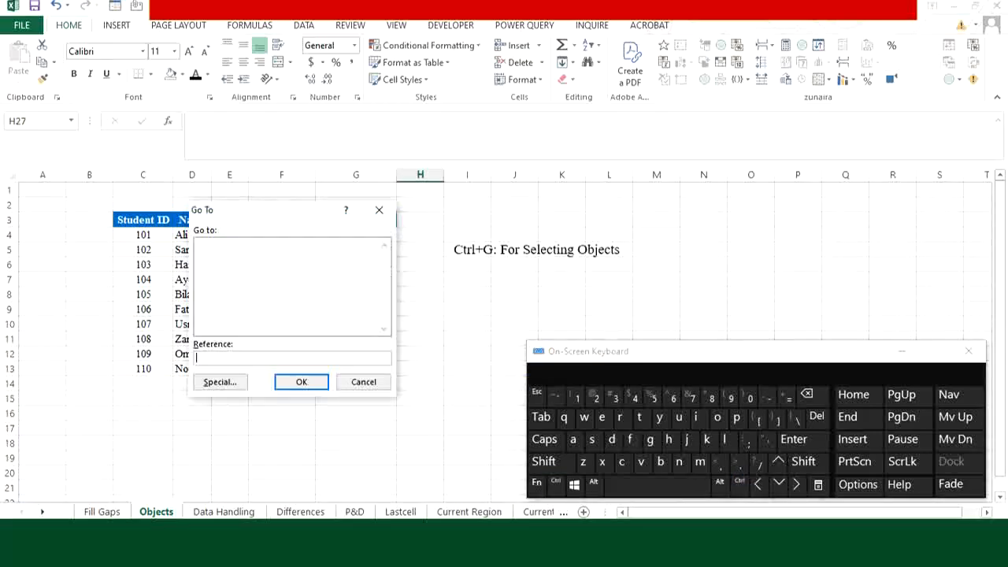
key(alt+s)
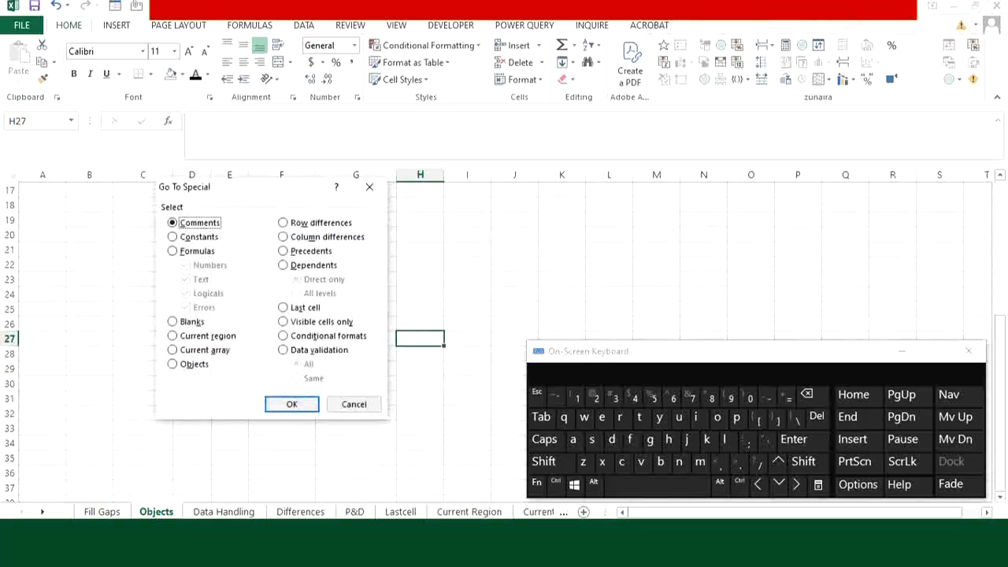
key(alt+b)
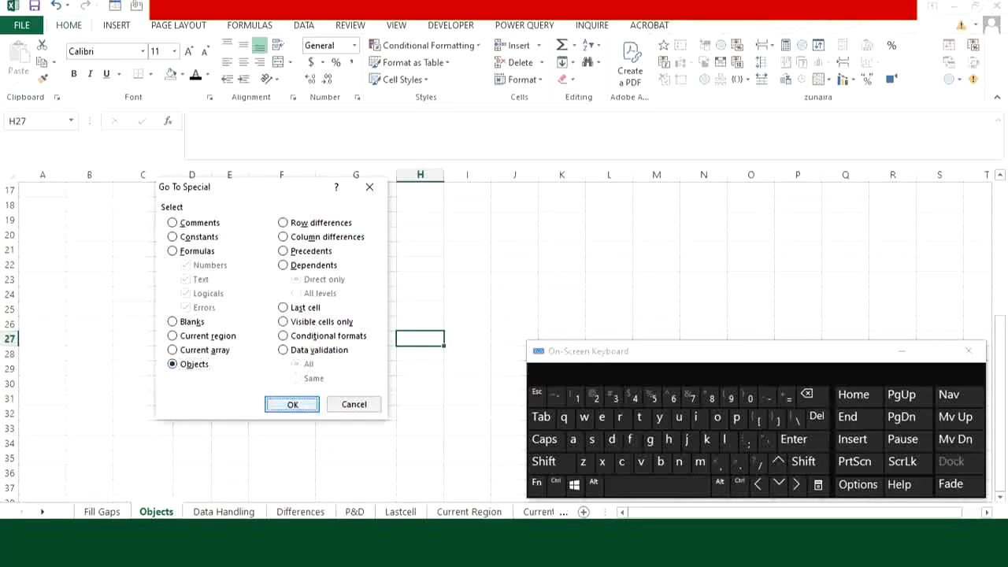
key(Return)
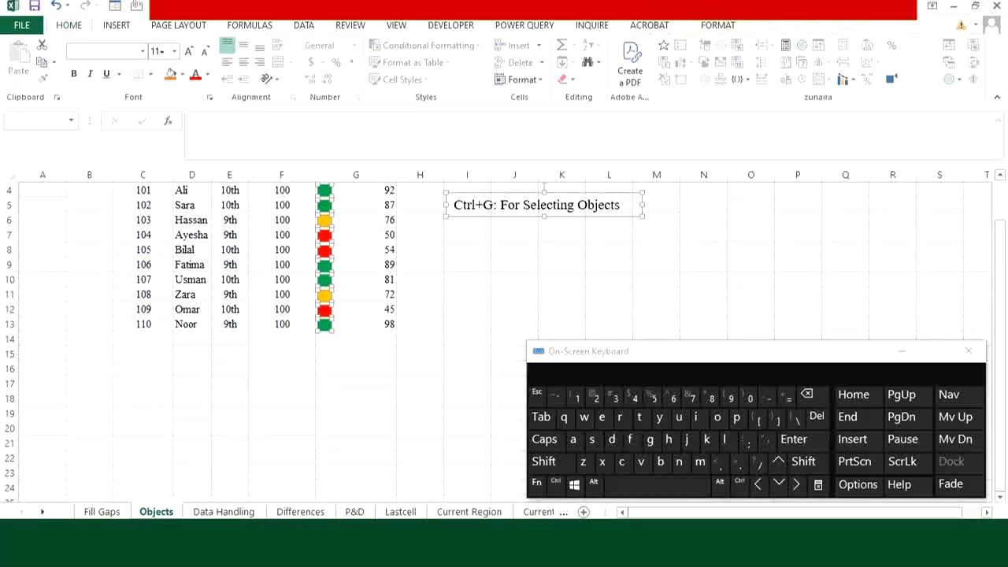
scroll(504, 338, up, 1)
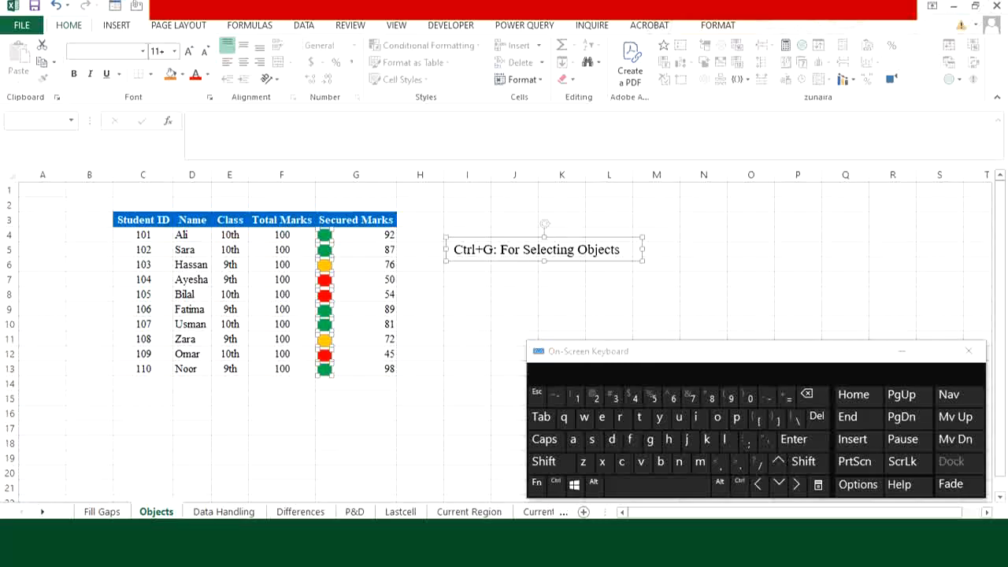
click(503, 331)
click(514, 279)
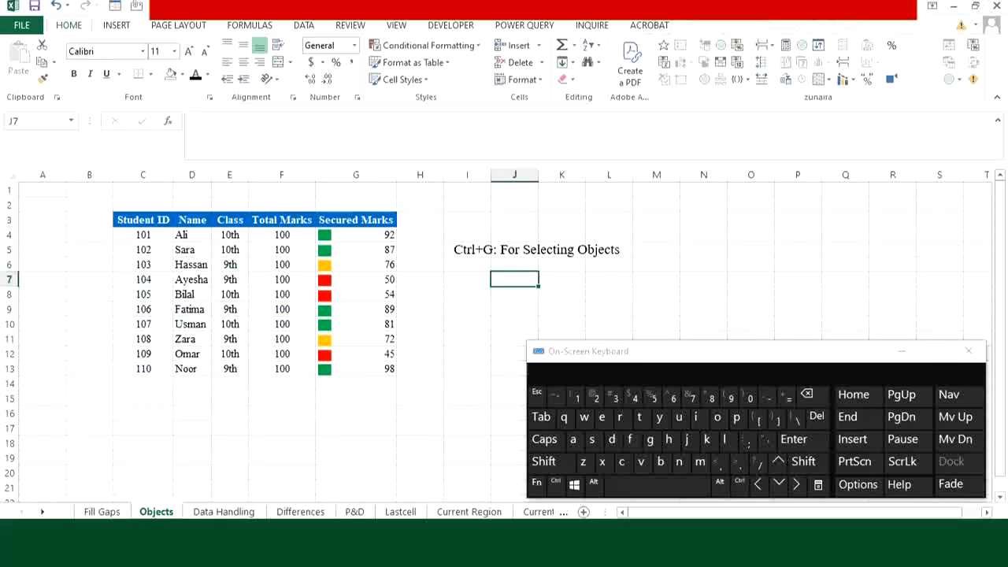
- Select all objects on the sheet using Go To Special with the Objects option, and display the Selection pane
key(ctrl+g)
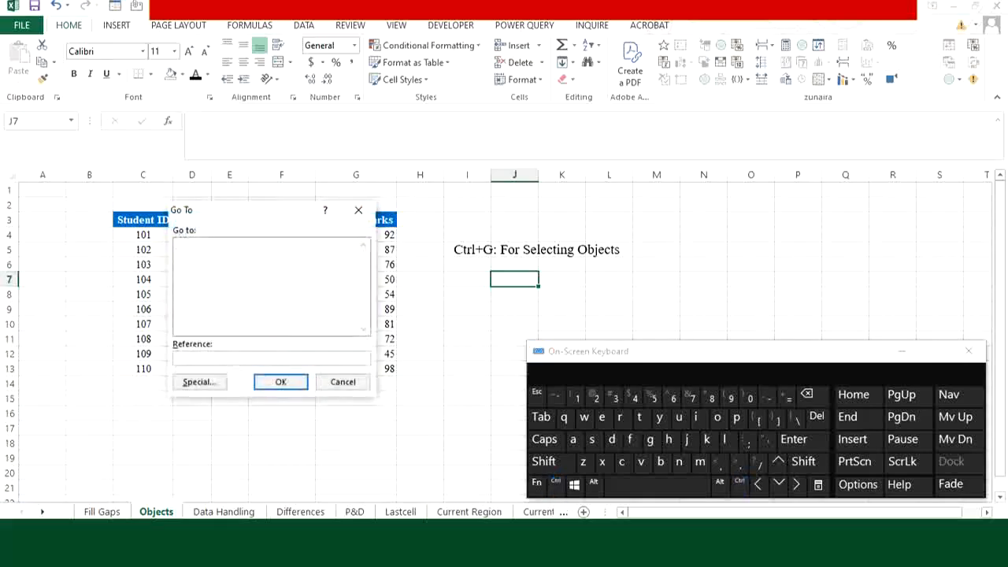
key(alt+s)
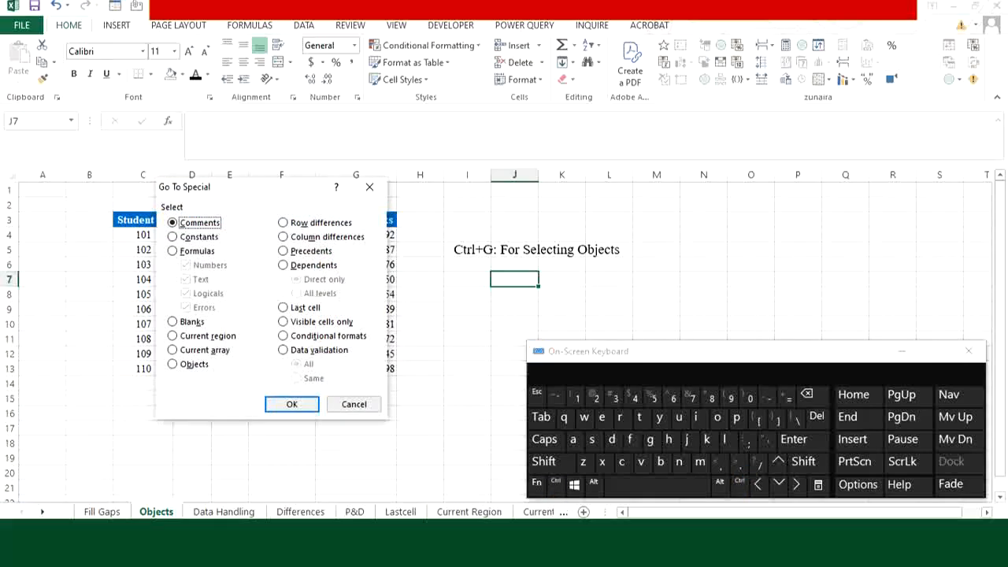
key(alt+b)
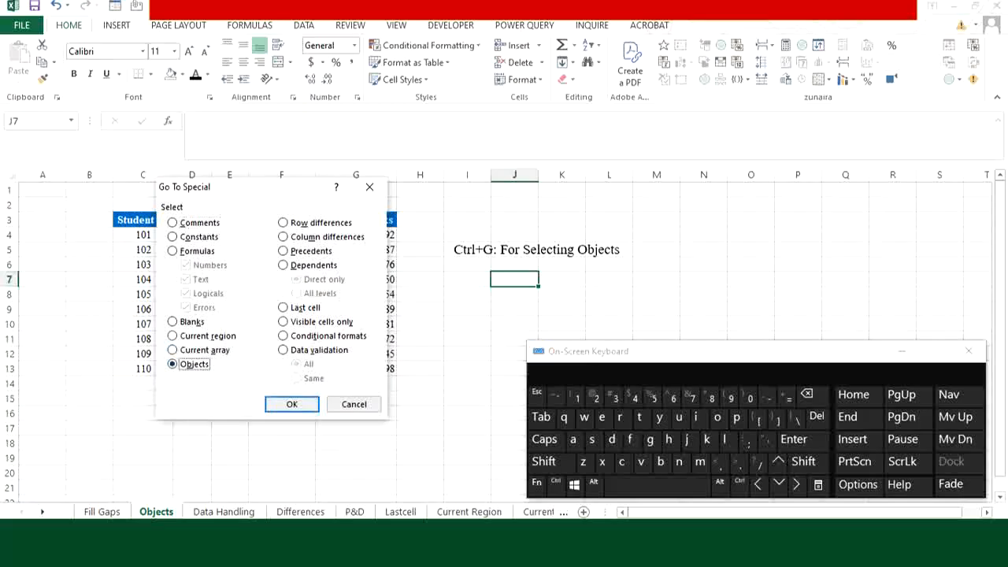
key(Return)
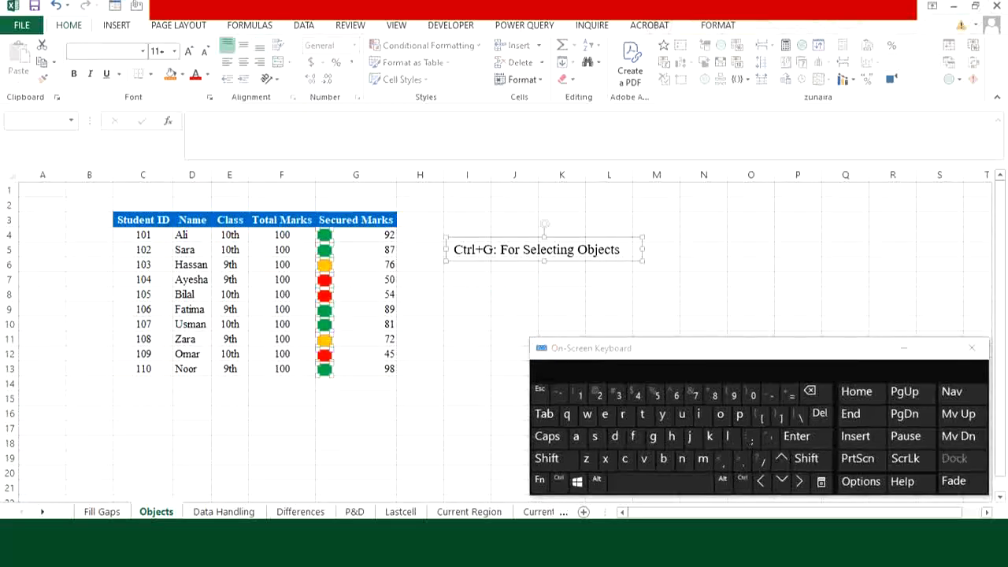
key(alt)
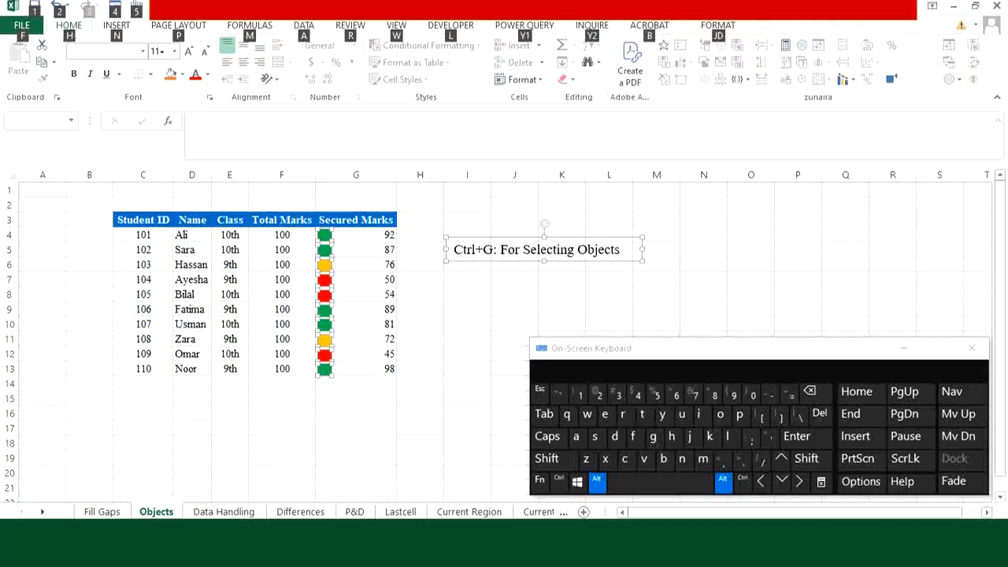
key(alt+F10)
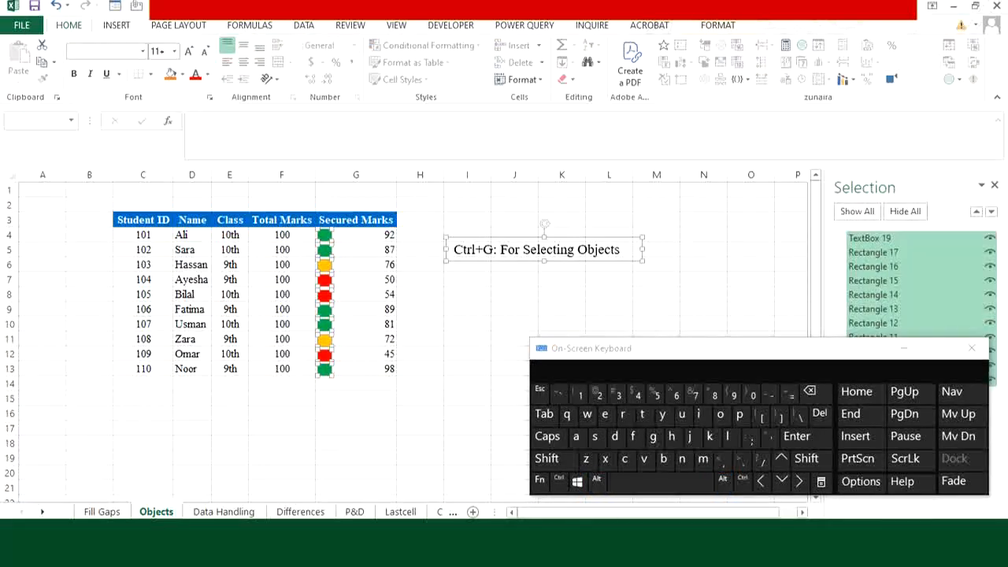
drag(670, 348, 158, 399)
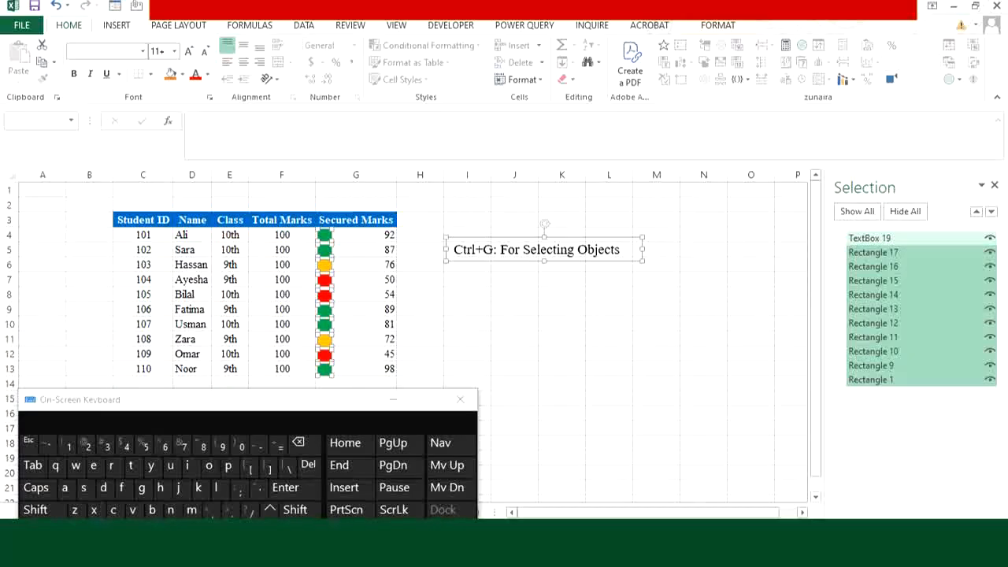
- Delete all coloured rectangles in the Secured Marks column, deselecting and hiding TextBox 19 to spare it and showing it again
key(Escape)
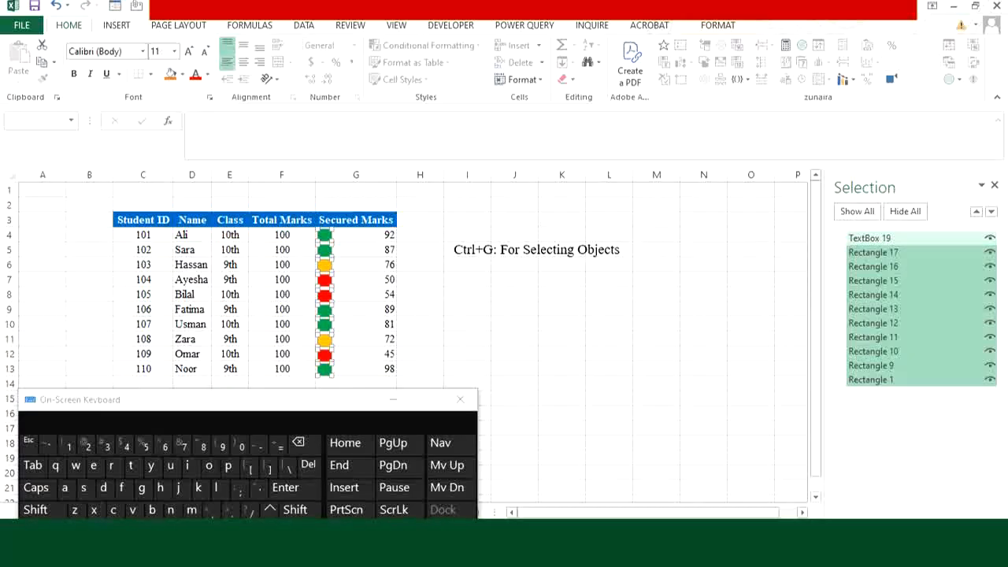
click(989, 238)
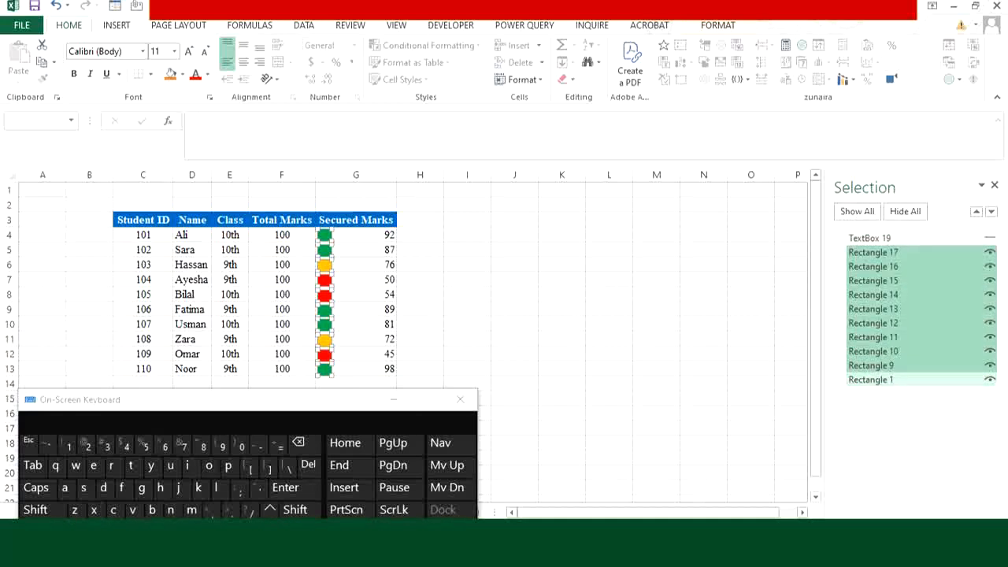
key(Delete)
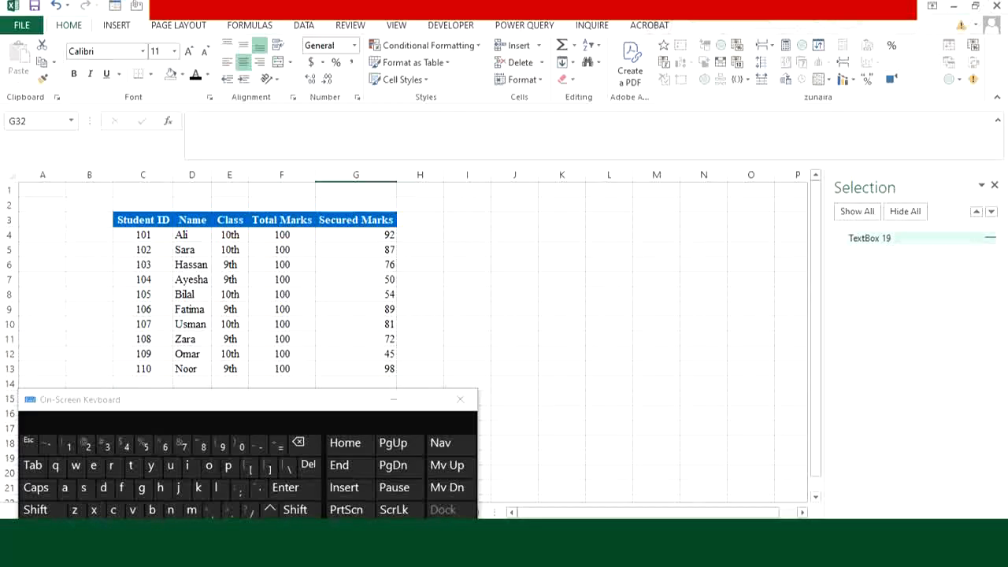
click(990, 237)
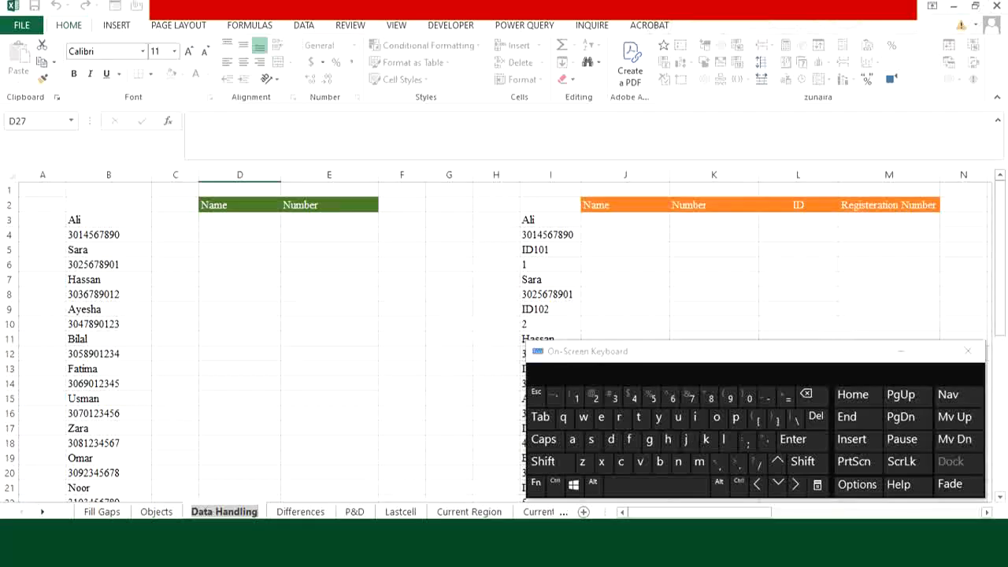
- Select only the text constants in B3:B22 of the Data Handling sheet using Go To Special, excluding Numbers, Logicals and Errors
click(109, 220)
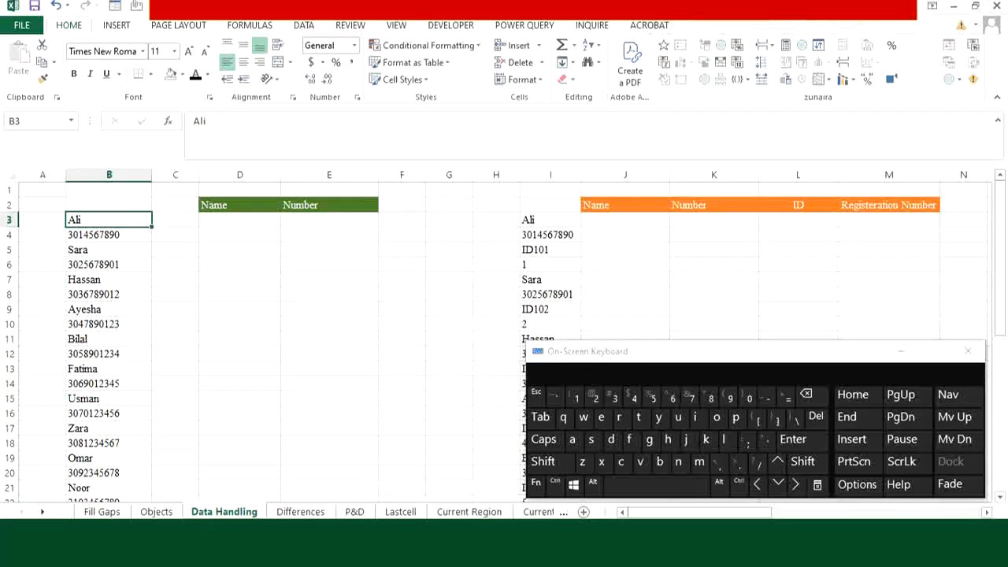
key(ctrl)
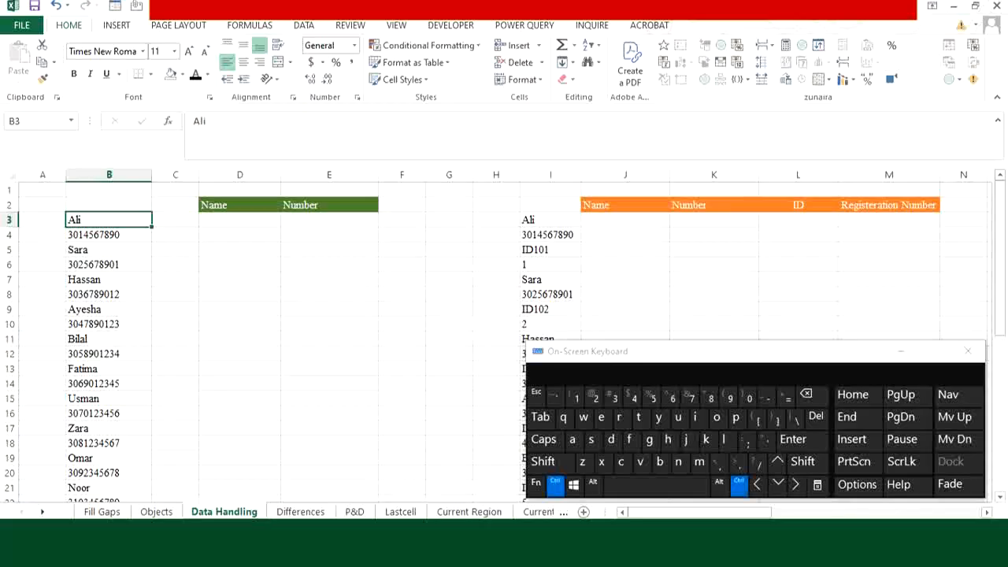
key(shift)
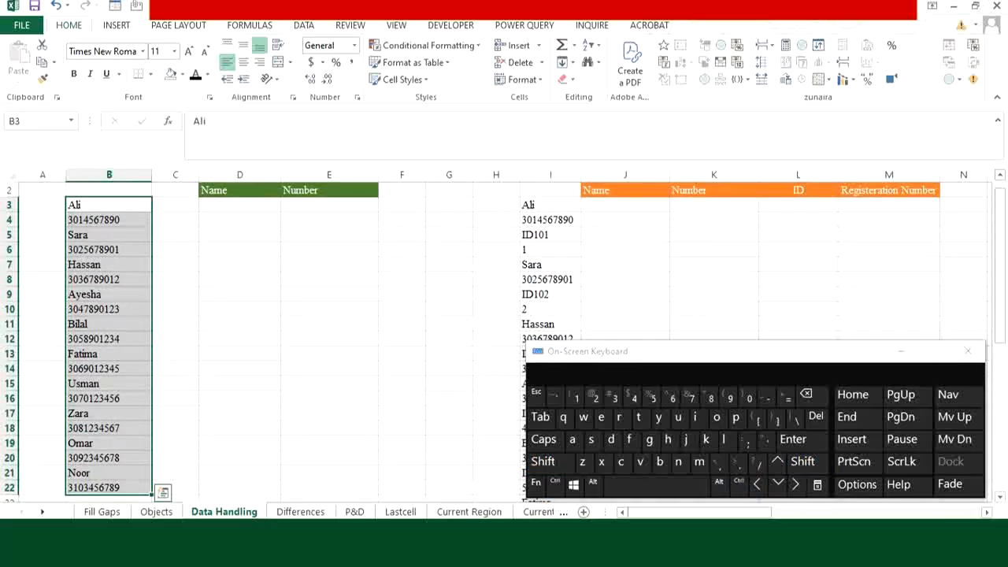
key(ctrl)
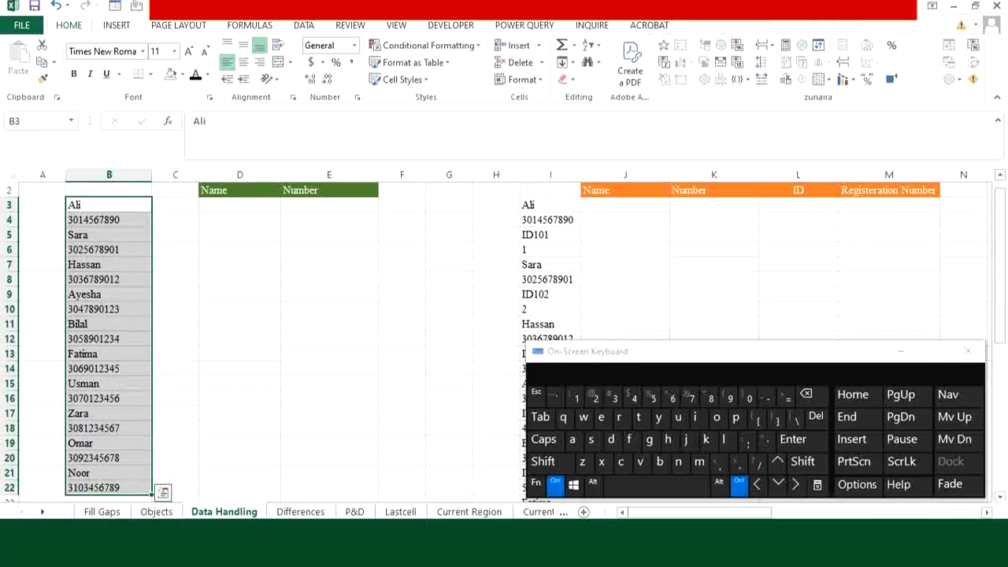
key(ctrl+g)
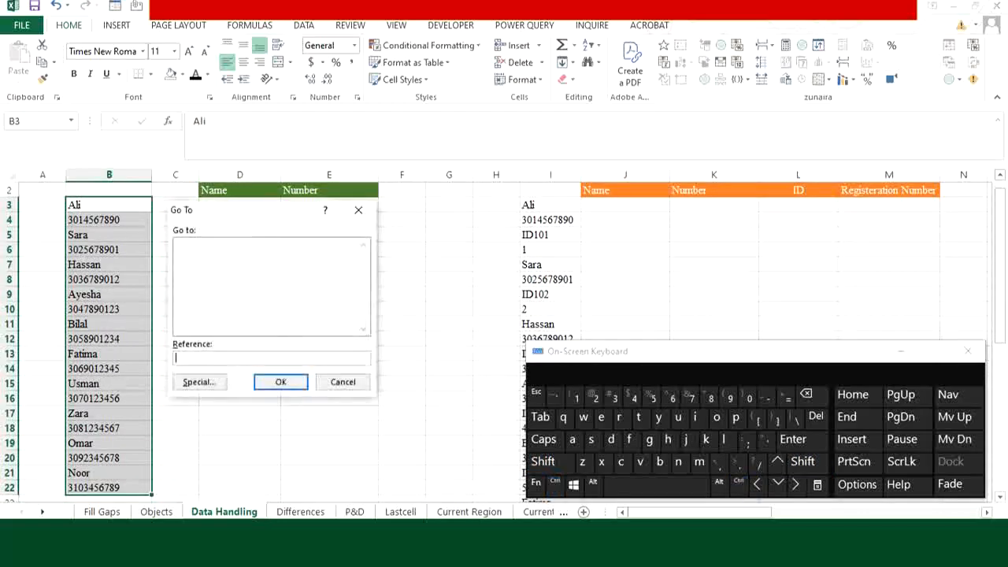
key(alt+s)
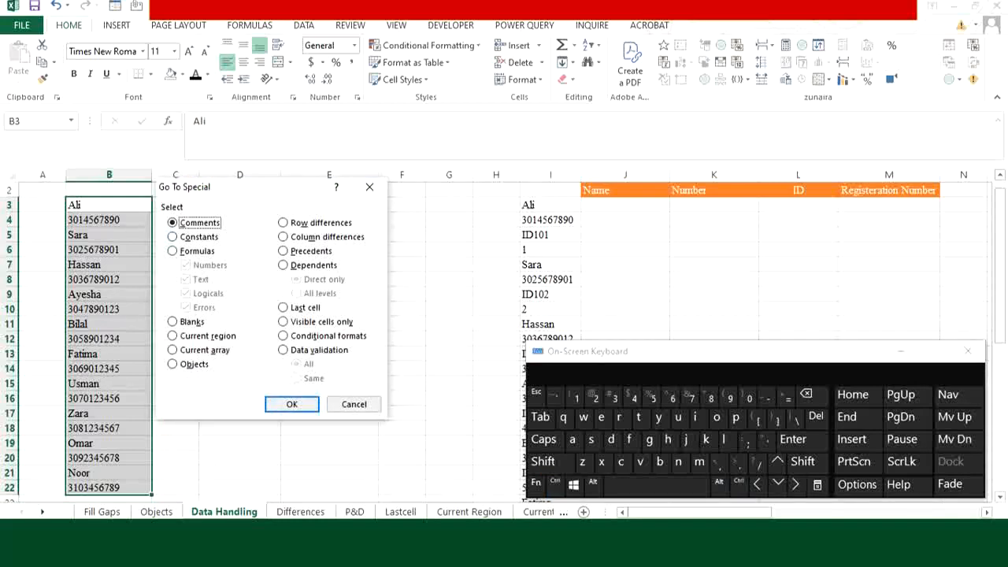
key(o)
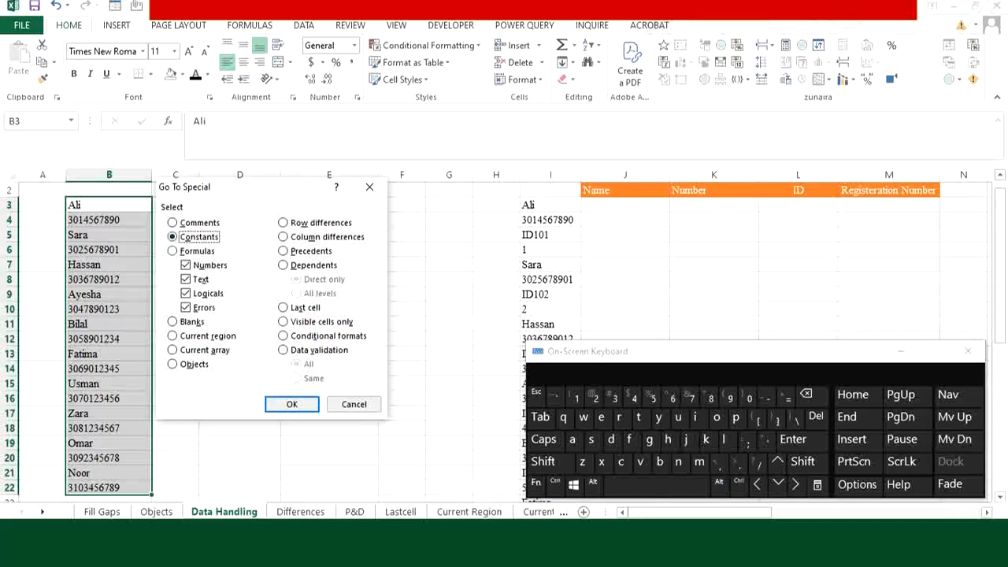
key(u)
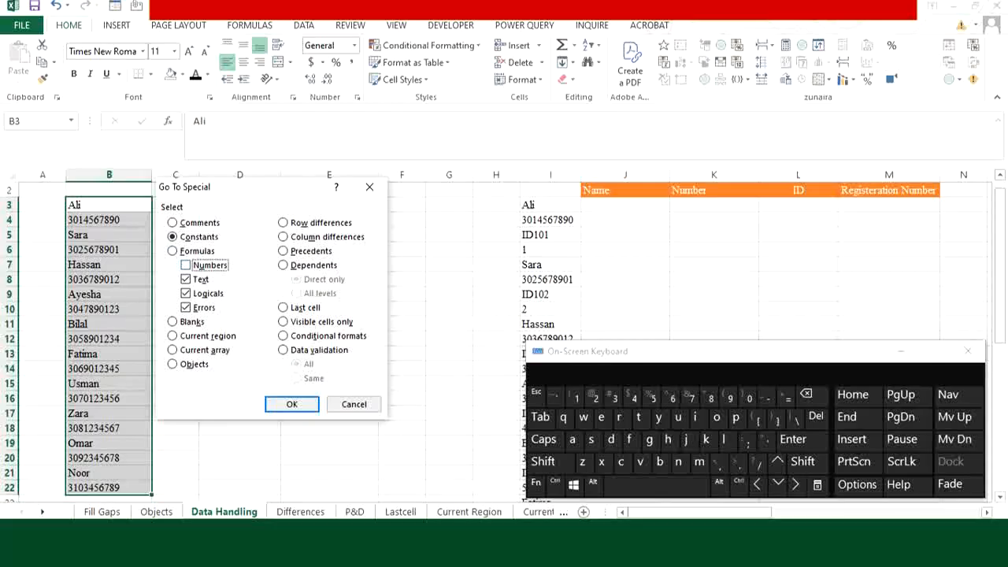
key(g)
key(e)
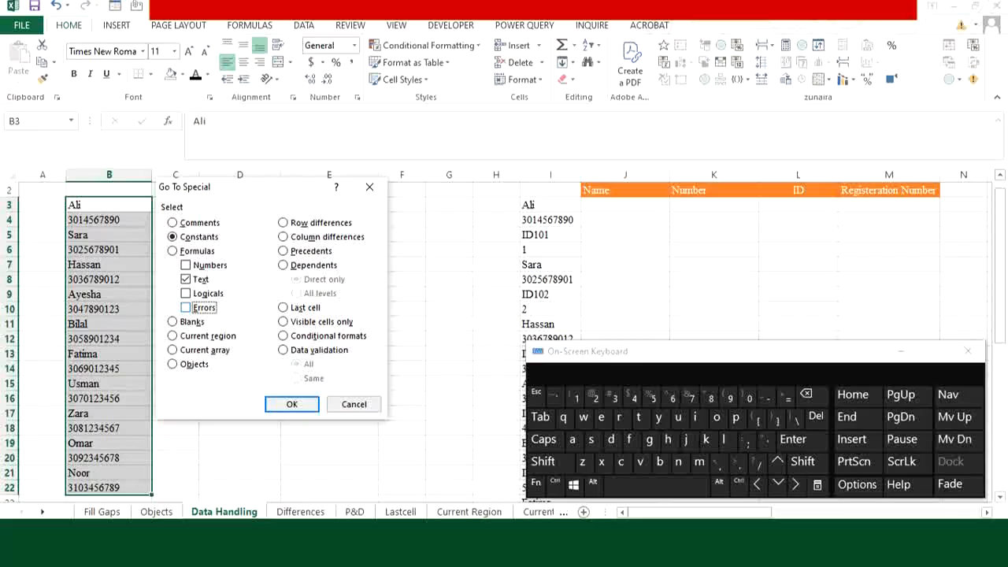
key(Return)
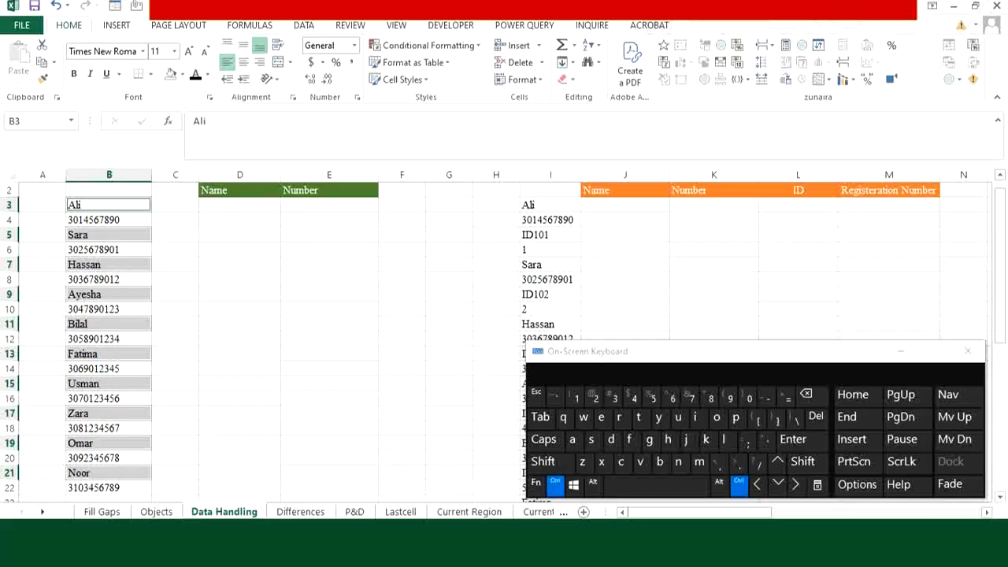
- Copy the selected names into the green table's Name column starting at D3, and clear the copy selection
key(ctrl+c)
click(239, 205)
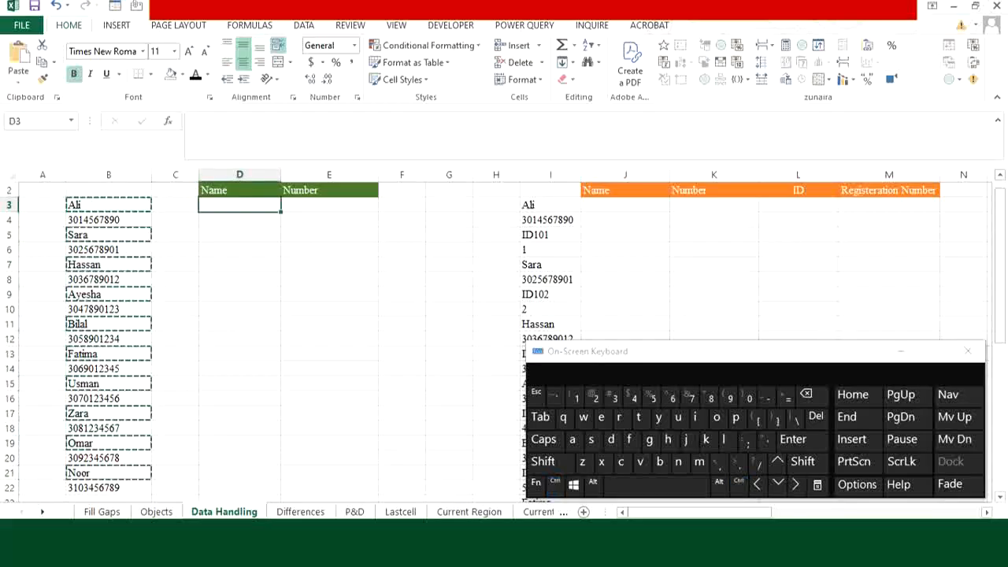
key(ctrl+v)
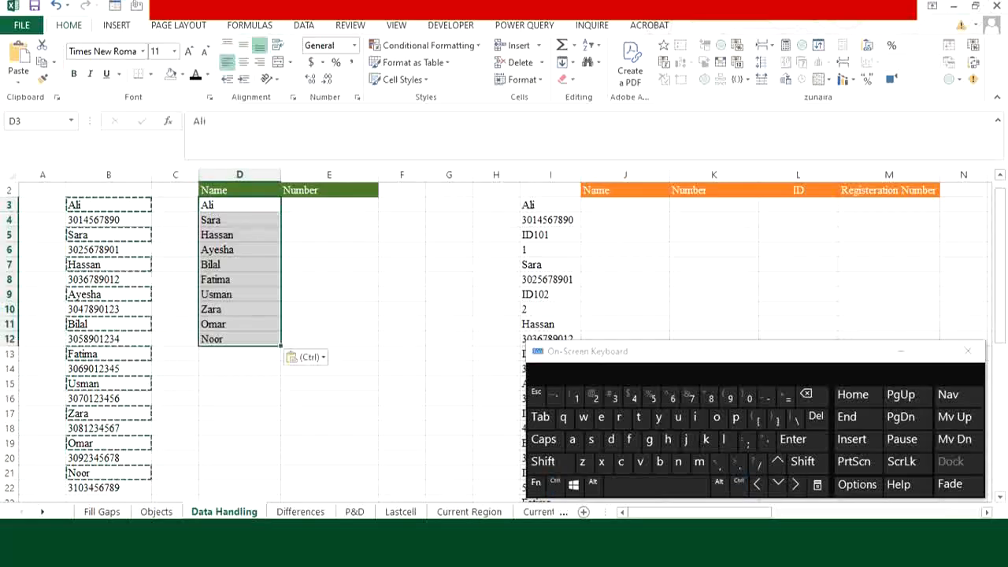
key(Escape)
click(330, 205)
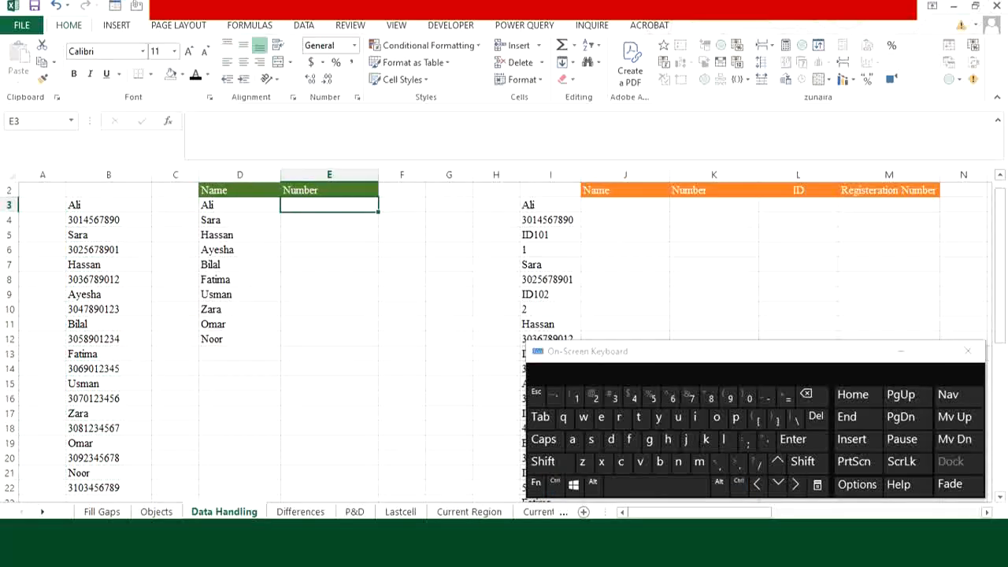
- Select only the number constants in B3:B22 using Go To Special, excluding Text, Logicals and Errors
click(109, 204)
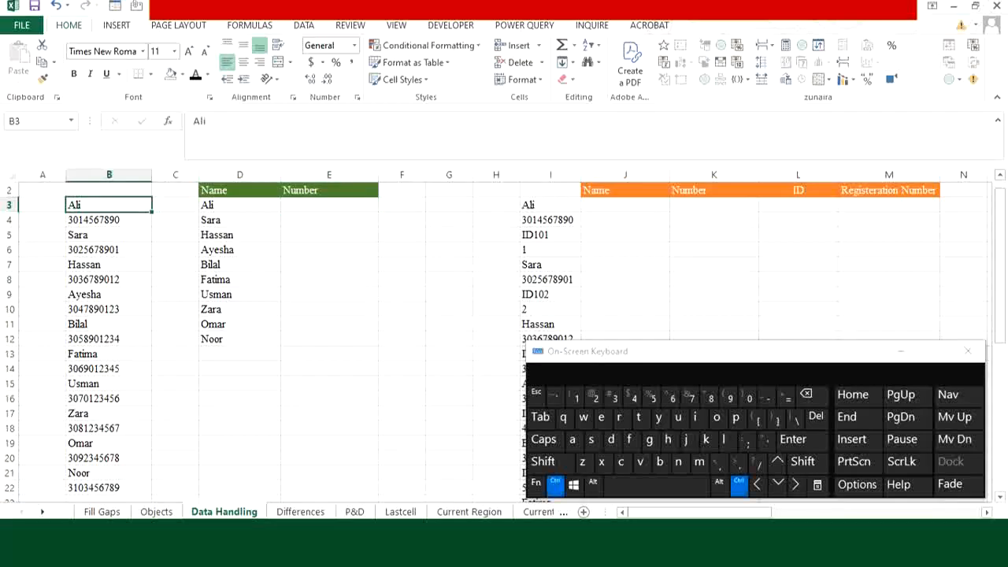
key(ctrl+shift+Down)
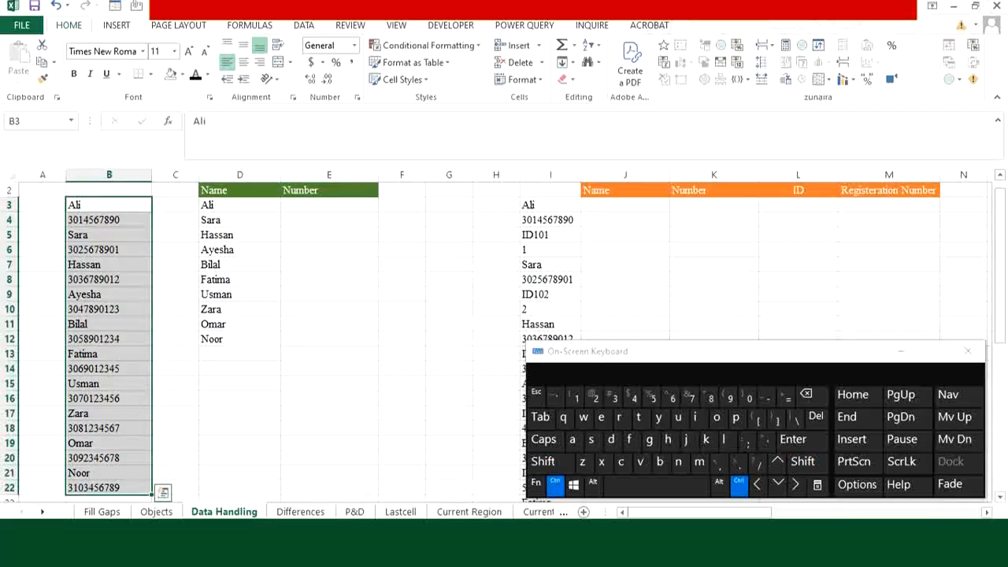
key(ctrl+g)
key(alt+s)
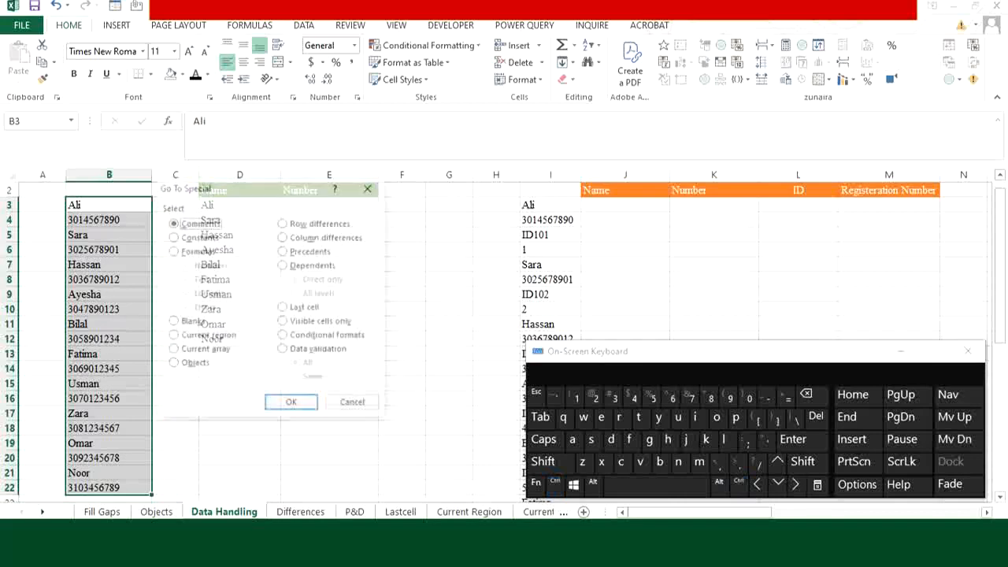
key(alt+o)
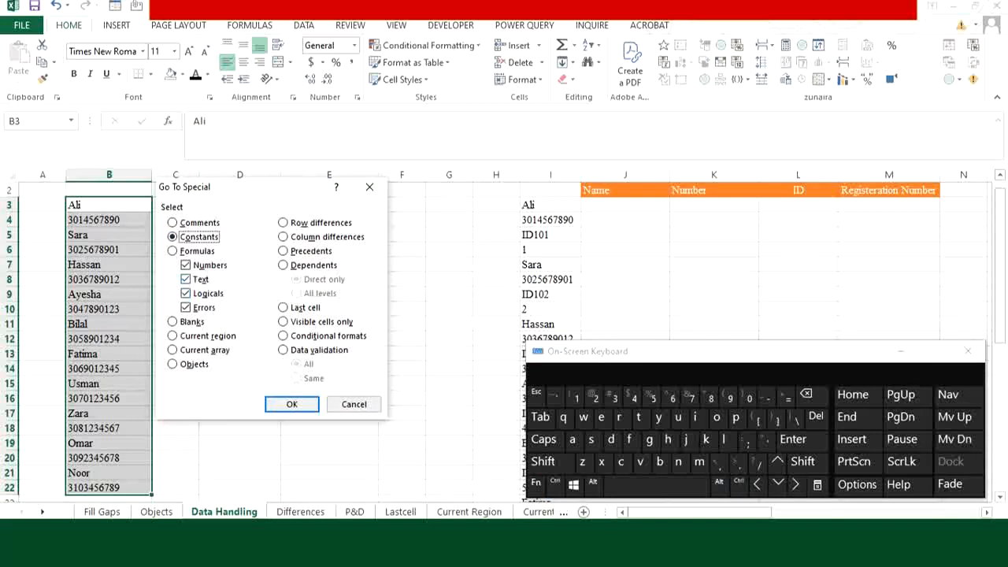
key(alt+x)
key(alt+g)
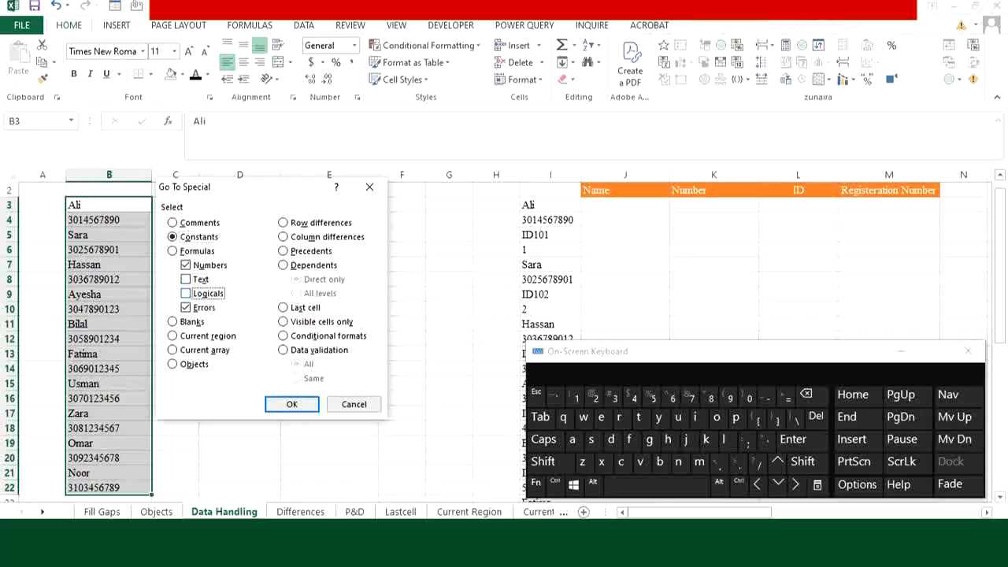
key(alt+e)
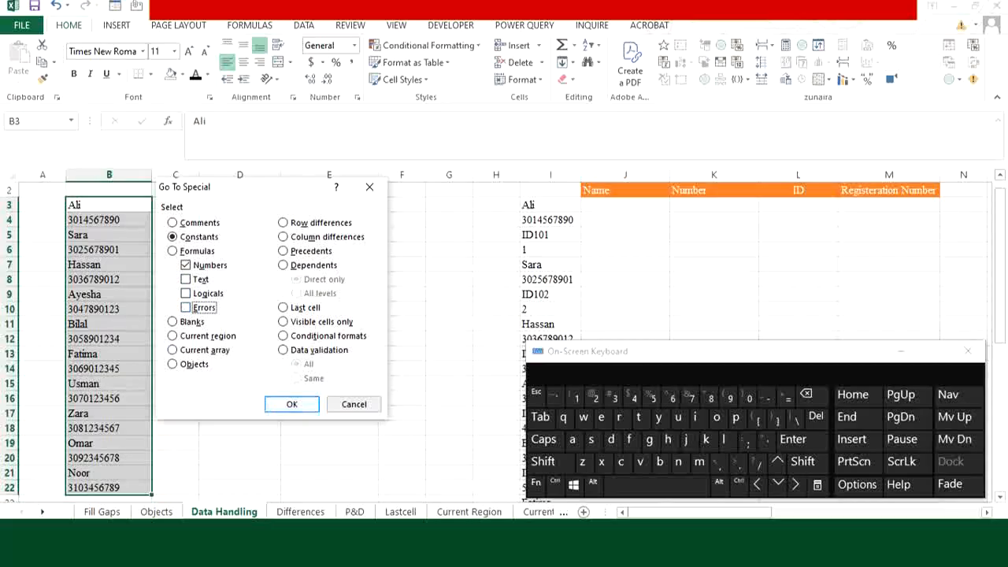
key(Return)
- Copy the selected numbers into the green table's Number column starting at E3, and clear the copy selection
key(ctrl+c)
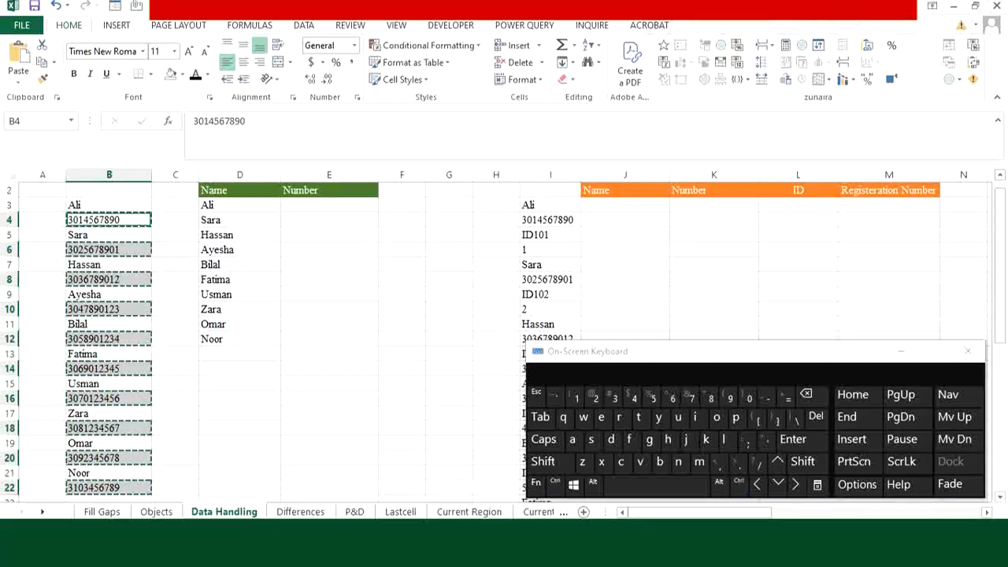
click(329, 204)
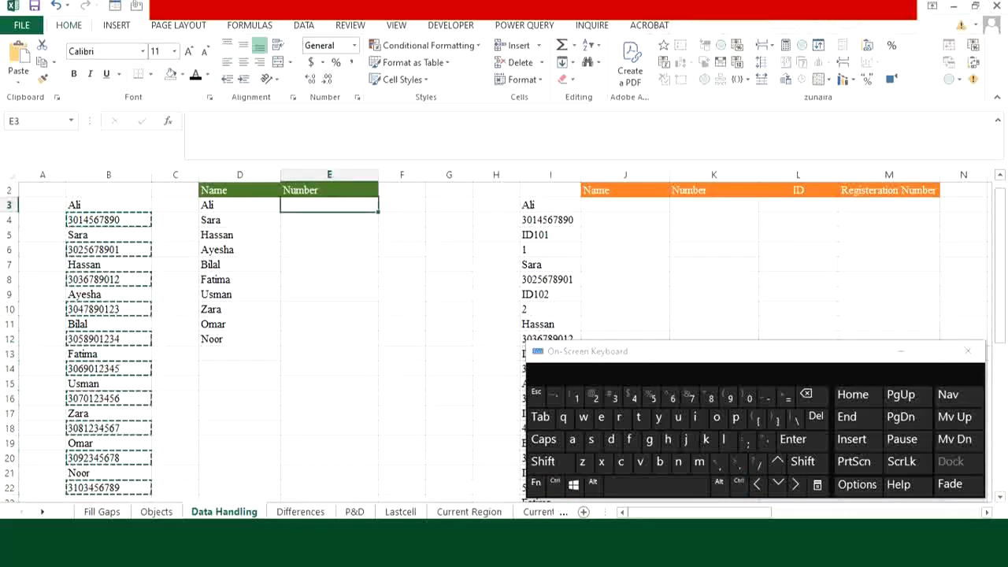
key(ctrl+v)
click(329, 353)
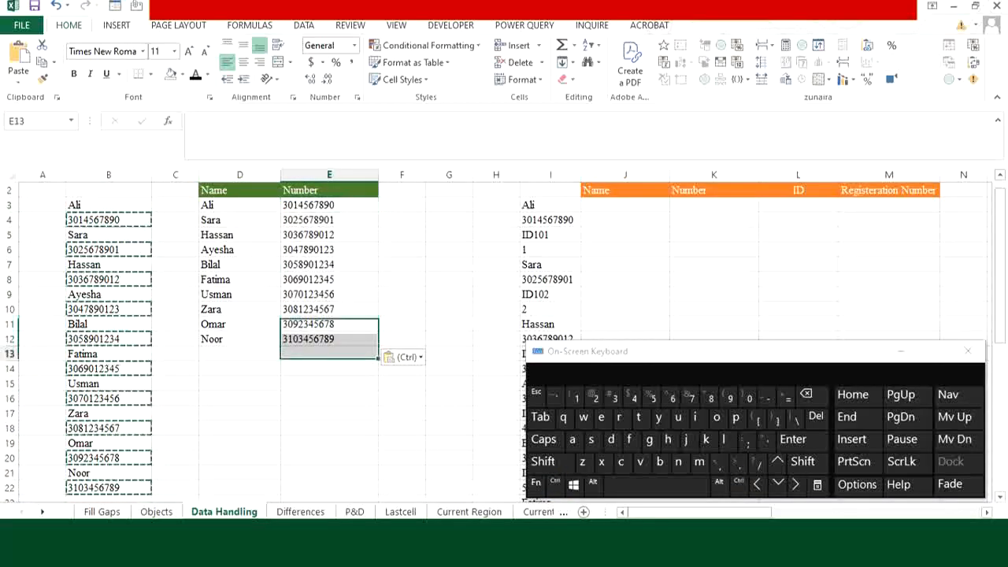
key(Escape)
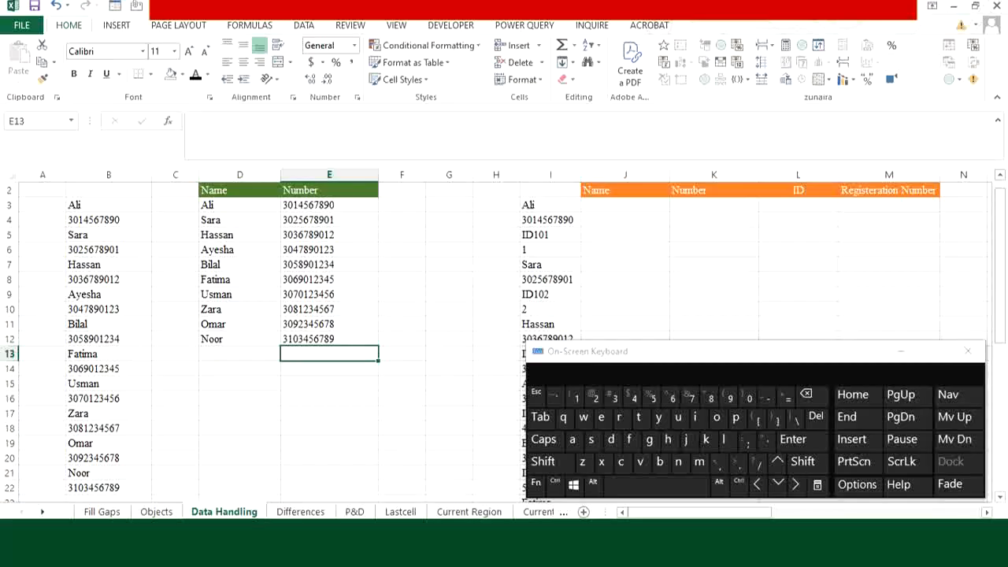
- Begin an INDEX formula in J3 of the orange table, using absolute column $I:$I as the array and ROW() for the row number
drag(709, 351, 210, 356)
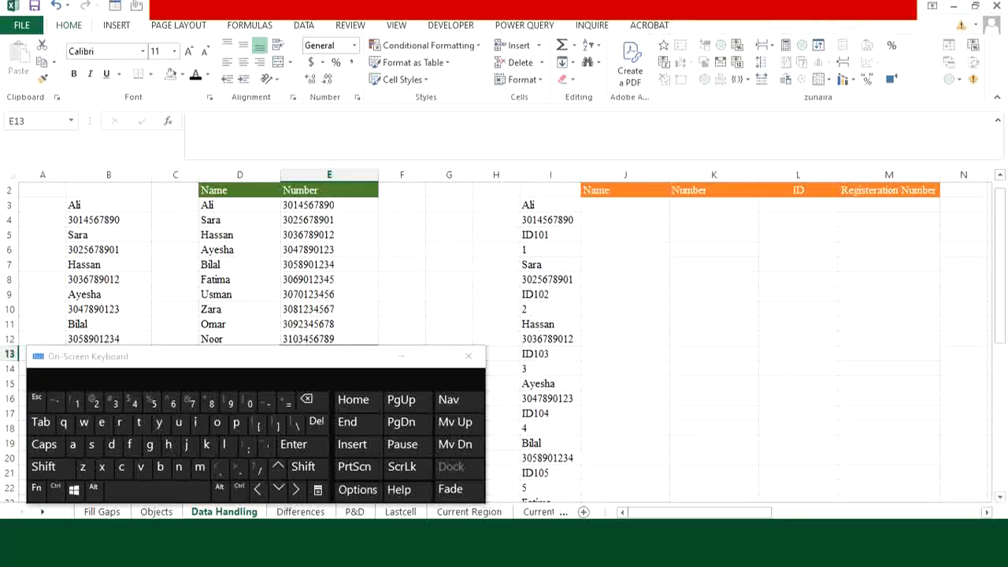
drag(236, 356, 210, 348)
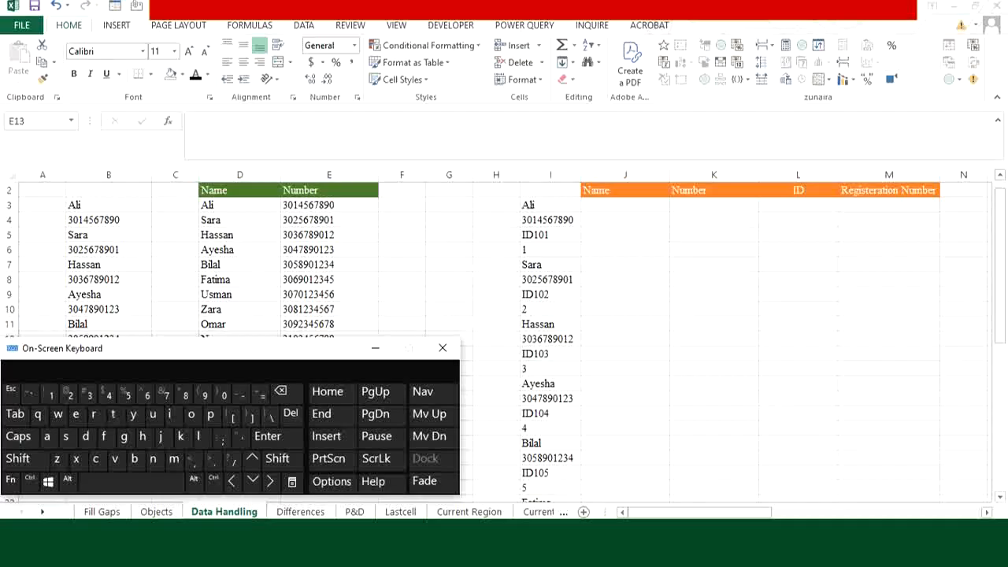
click(624, 204)
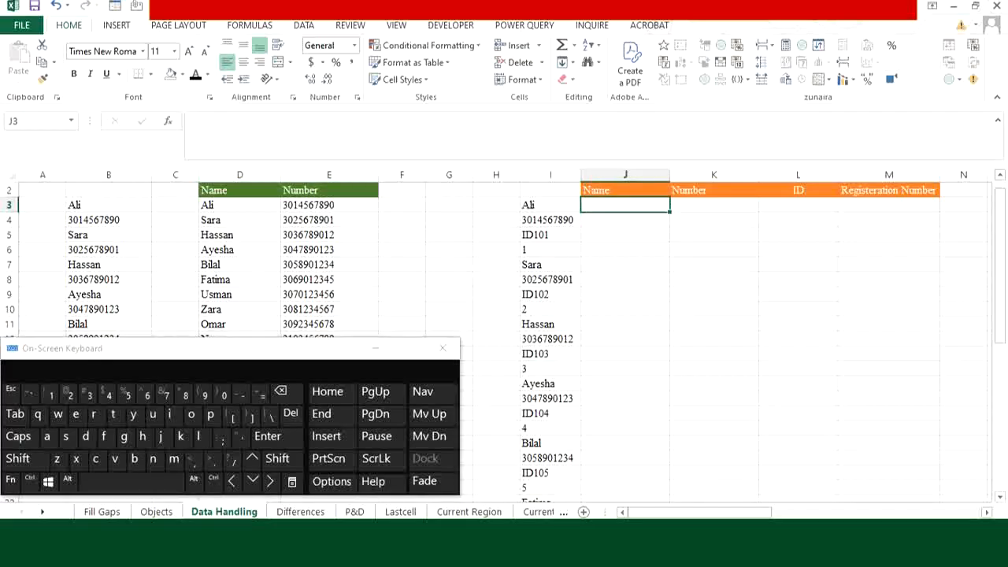
text(=INDE)
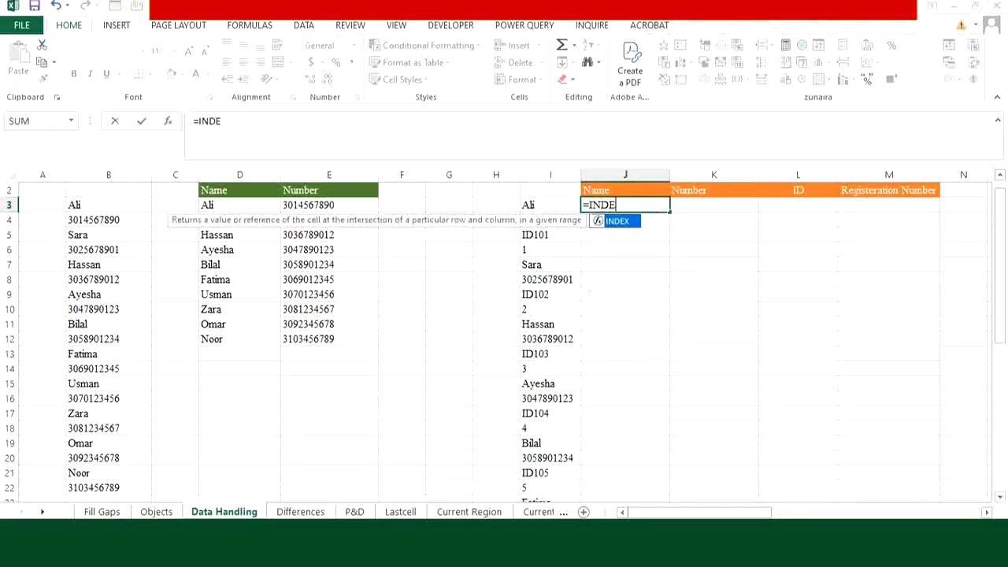
text(X()
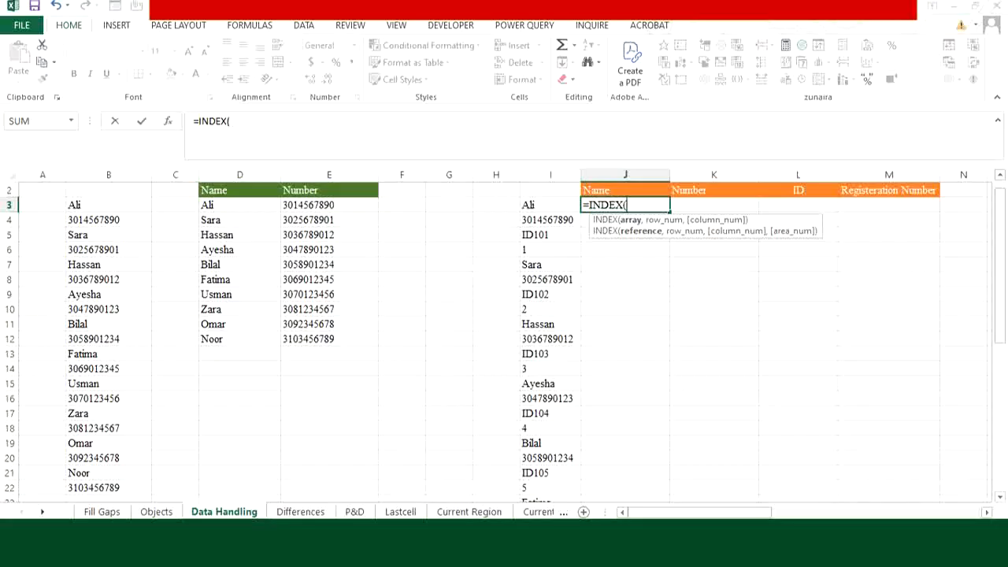
key(Left)
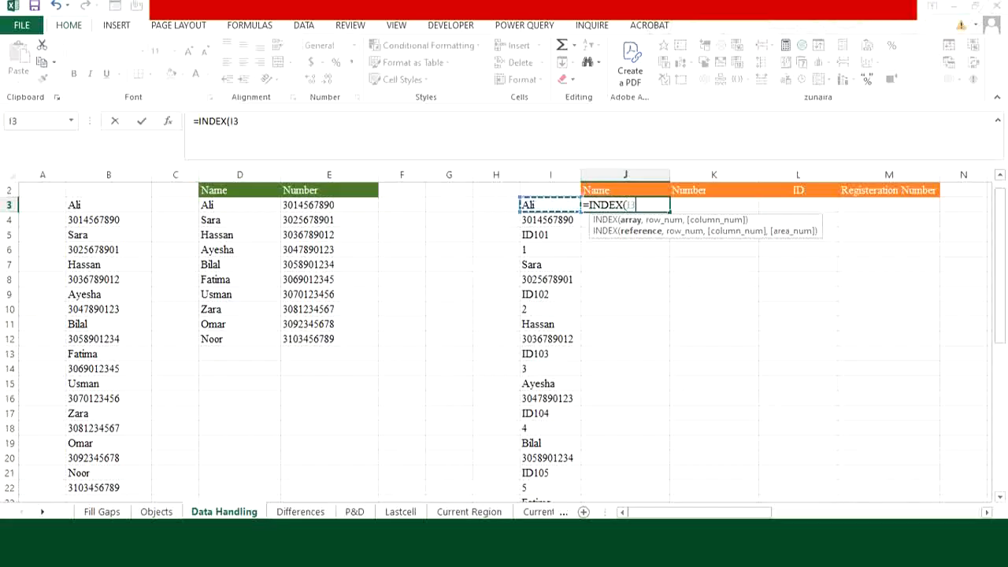
key(ctrl+space)
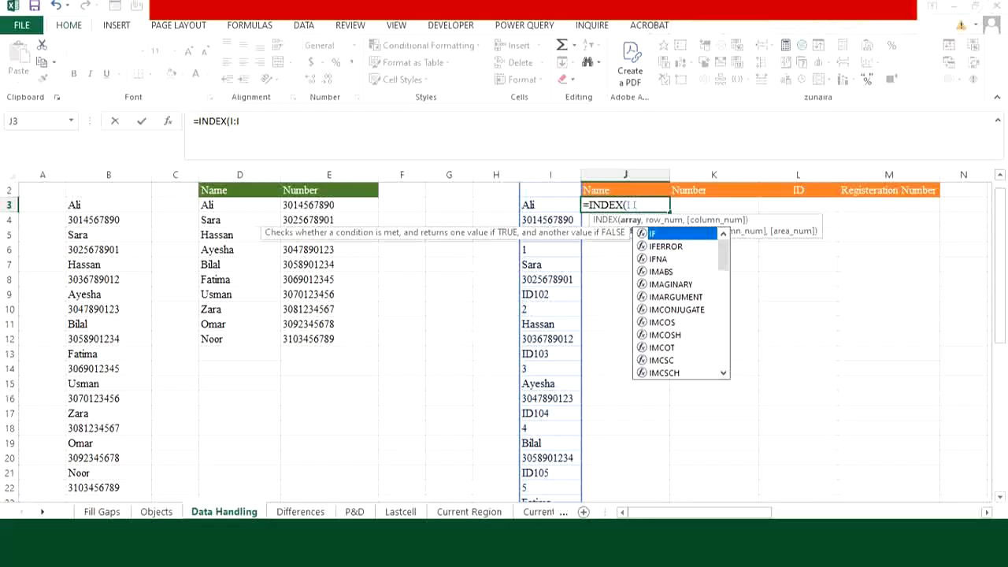
key(F4)
text(,ROW)
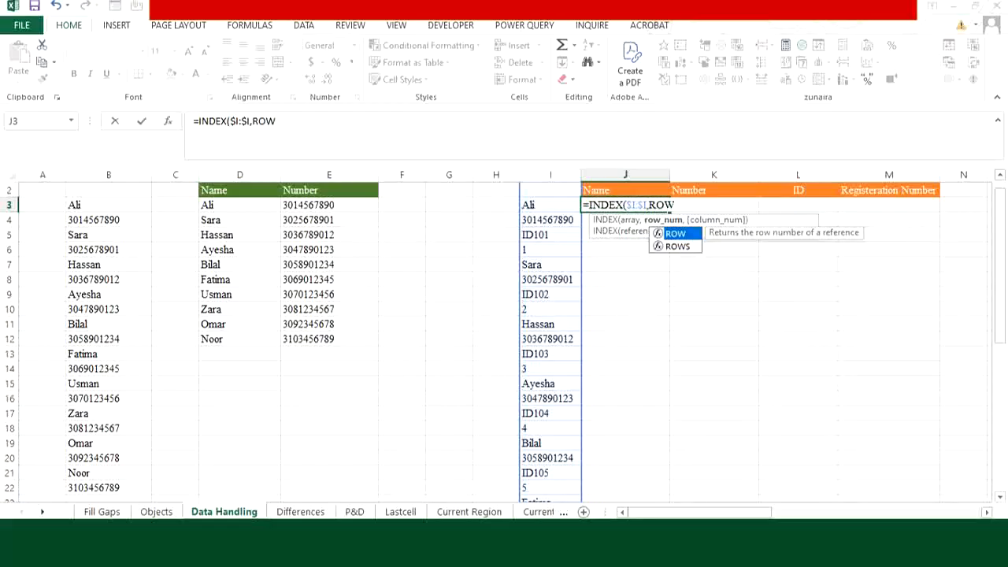
text(())
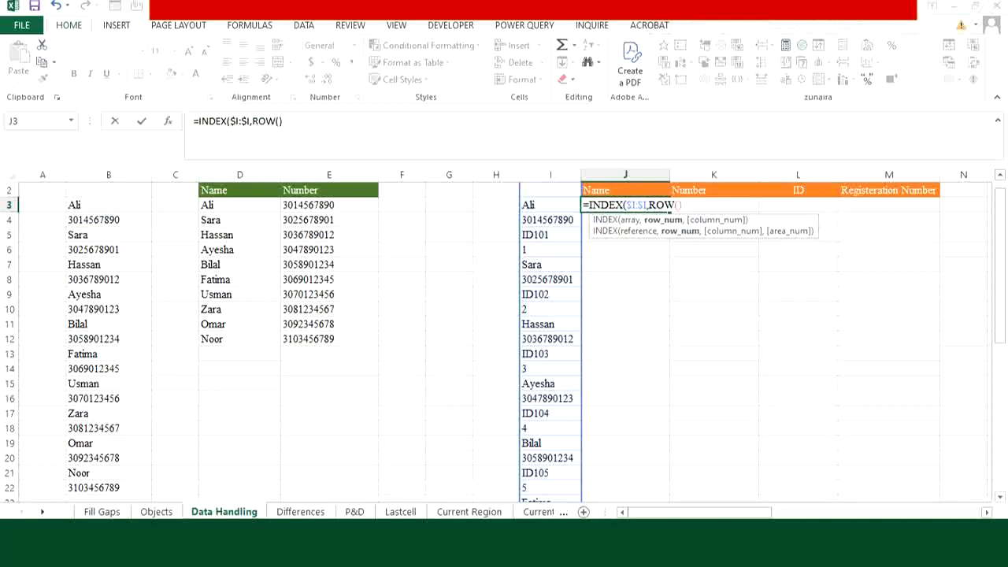
- Complete the J3 formula as =INDEX($I:$I,(ROW(G1)-1)*4+3), referencing G1 inside ROW
scroll(504, 342, up, 1)
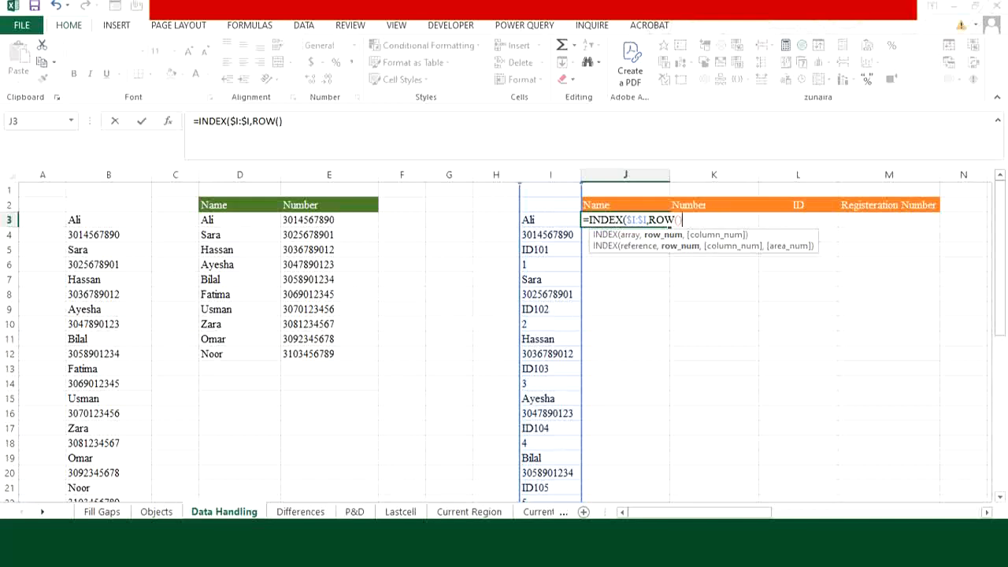
key(BackSpace)
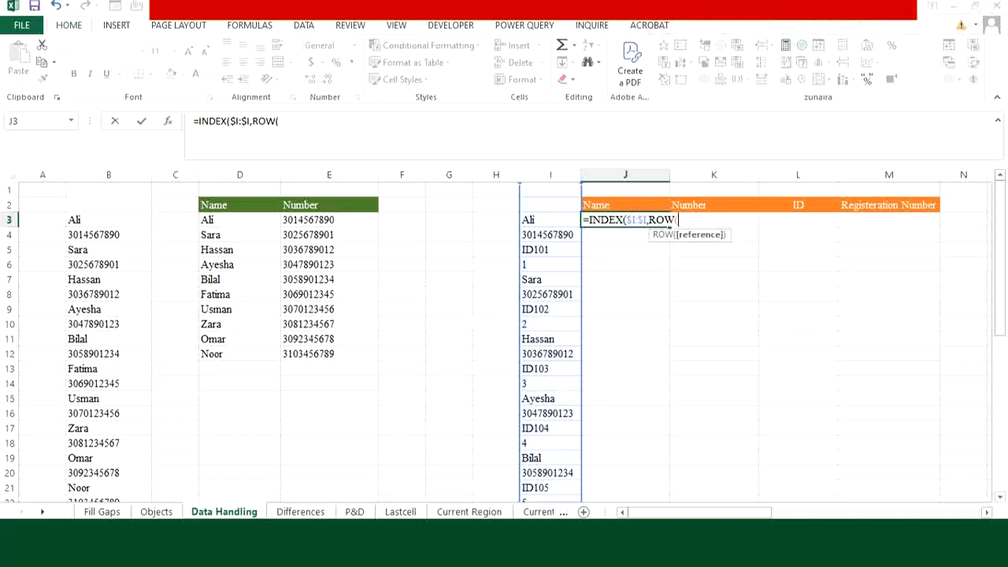
click(449, 190)
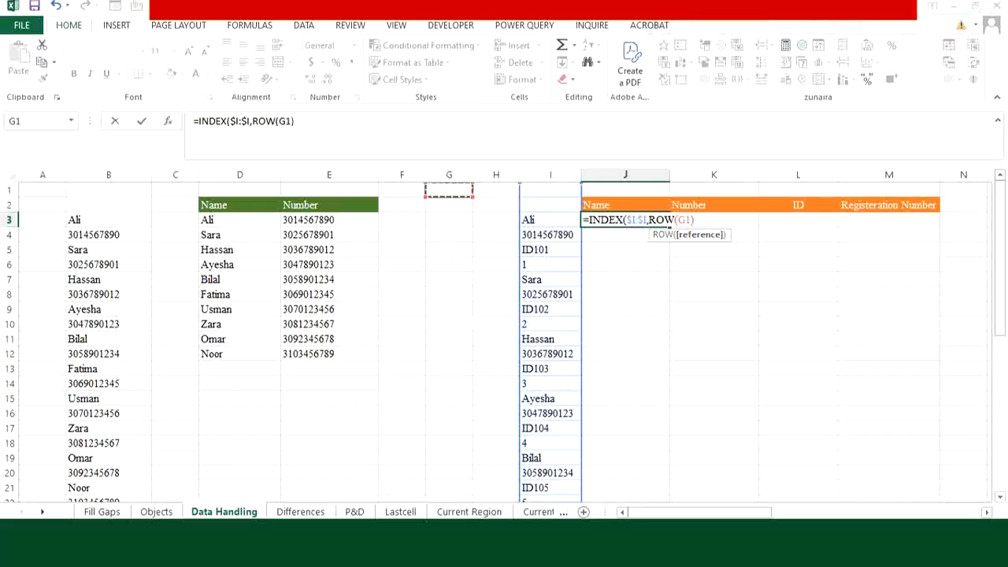
text()-1))
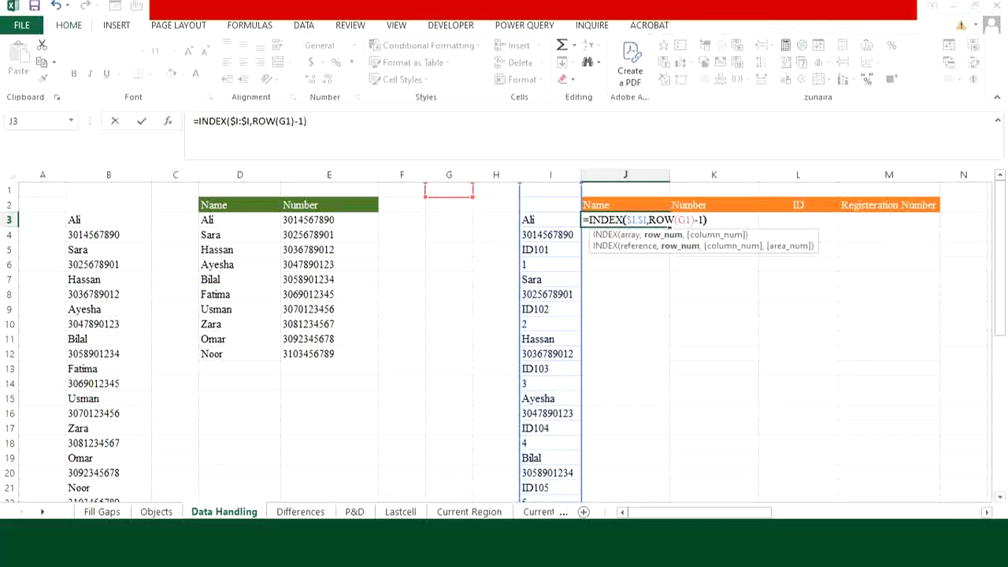
click(647, 219)
text(()
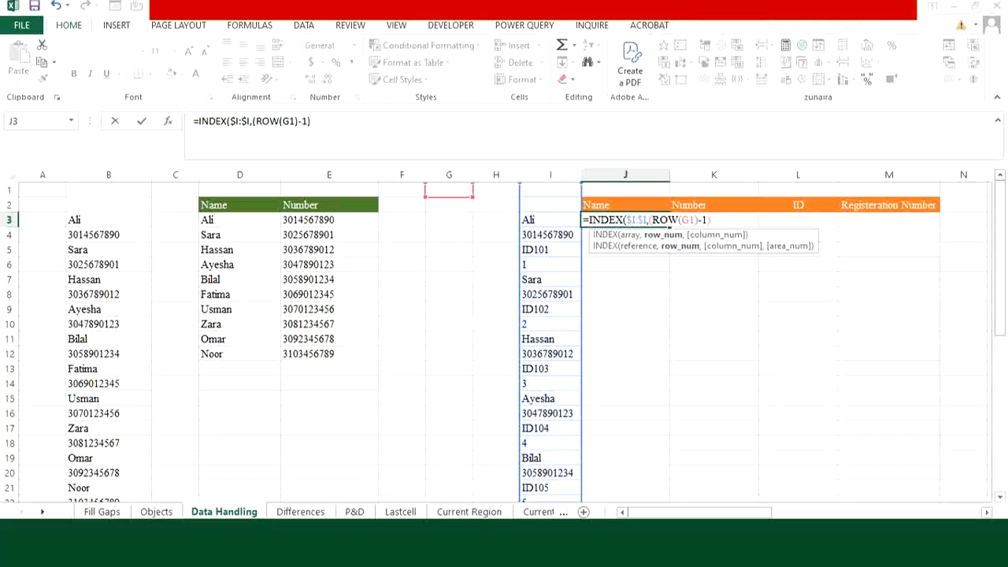
text(*4+3)
key(Return)
- Fill the J3 formula across to M3, and change the final row offset in the Number cell K3 to 4
drag(624, 220, 888, 221)
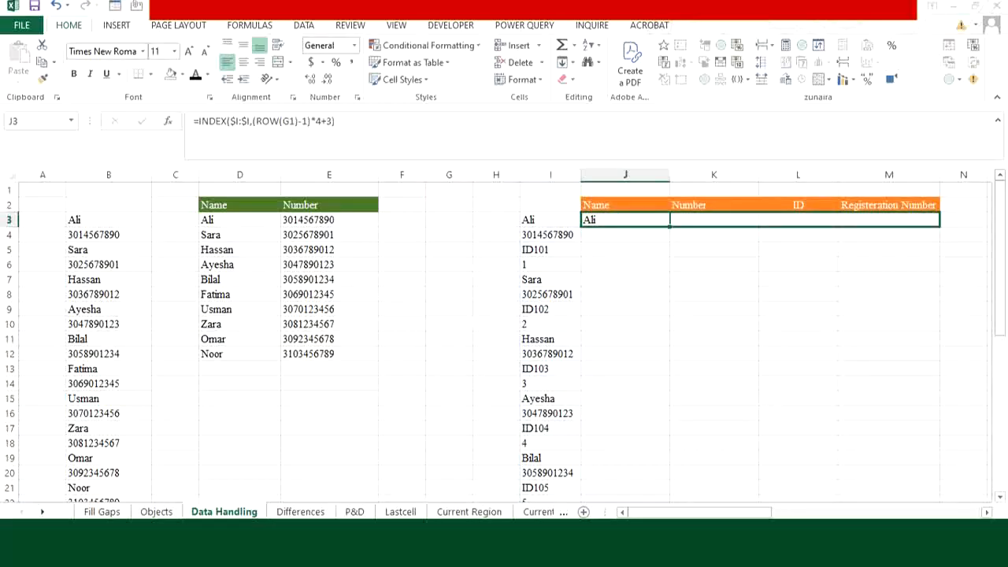
click(713, 219)
click(331, 120)
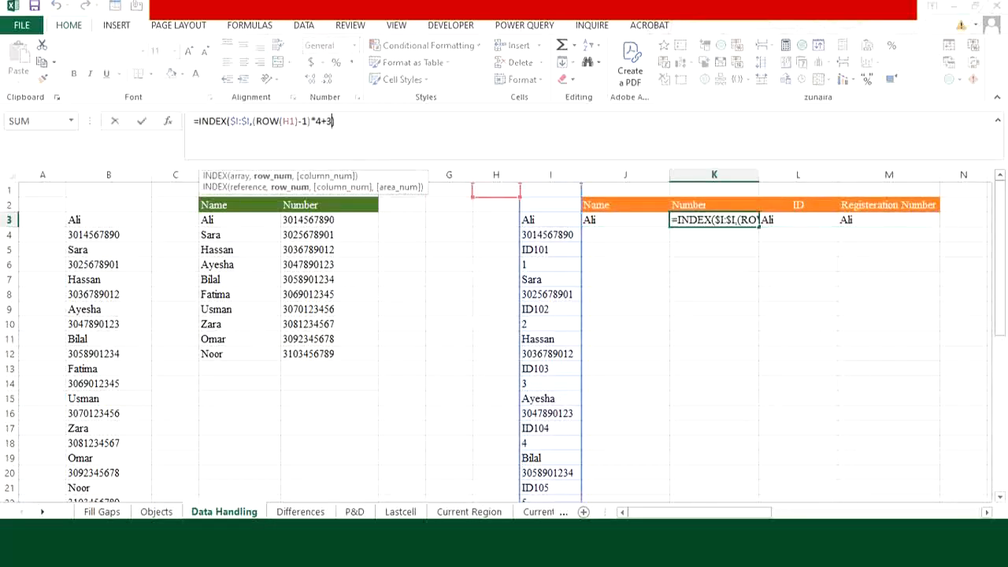
key(BackSpace)
text(4)
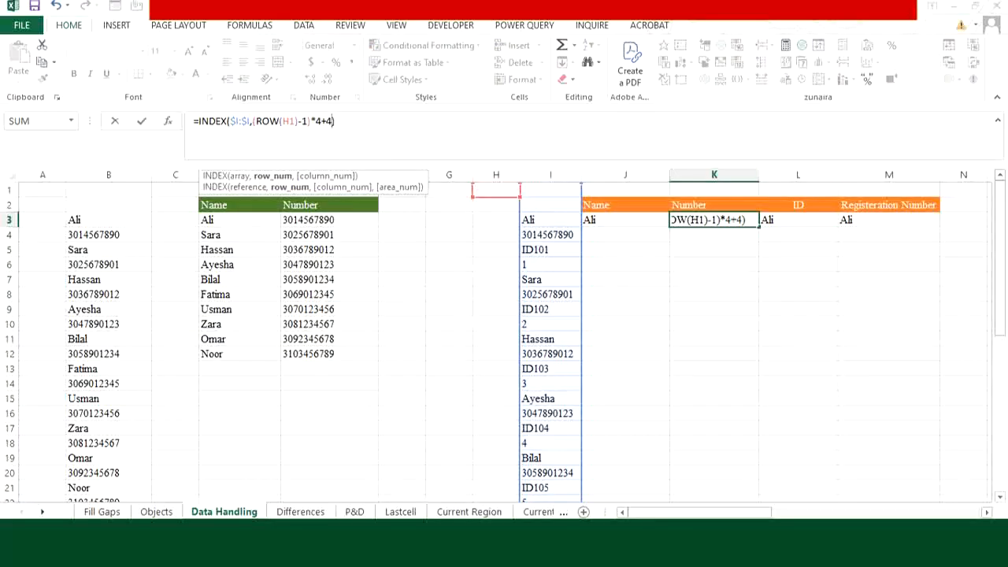
key(Tab)
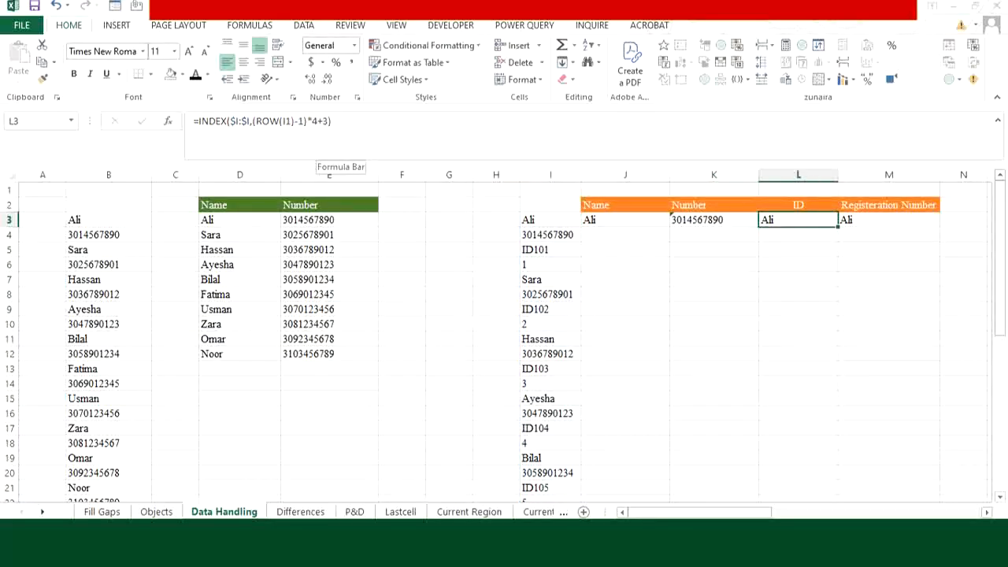
- Change the final row offset in the ID cell's formula in L3 to 5
click(331, 121)
key(BackSpace)
key(BackSpace)
text(5))
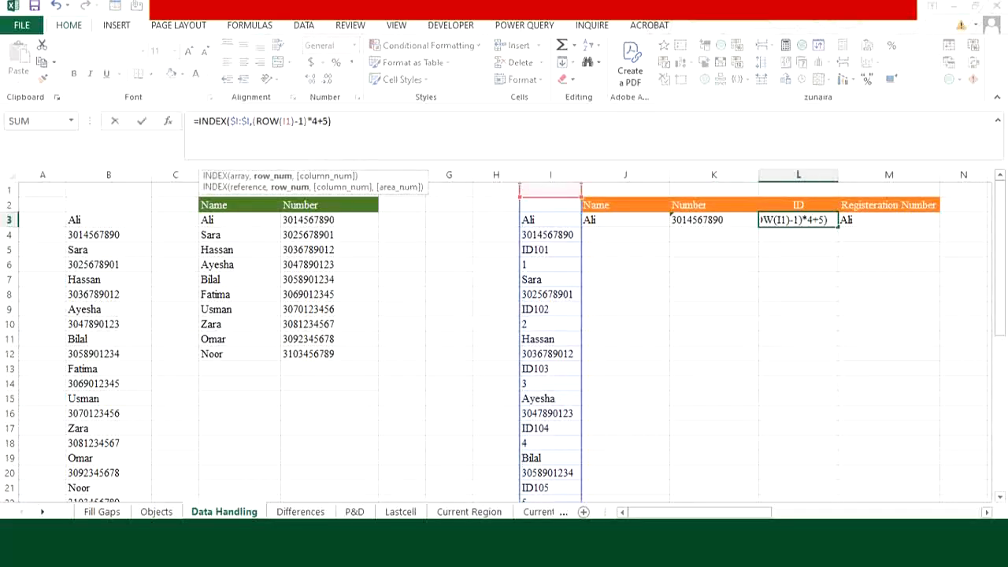
key(Tab)
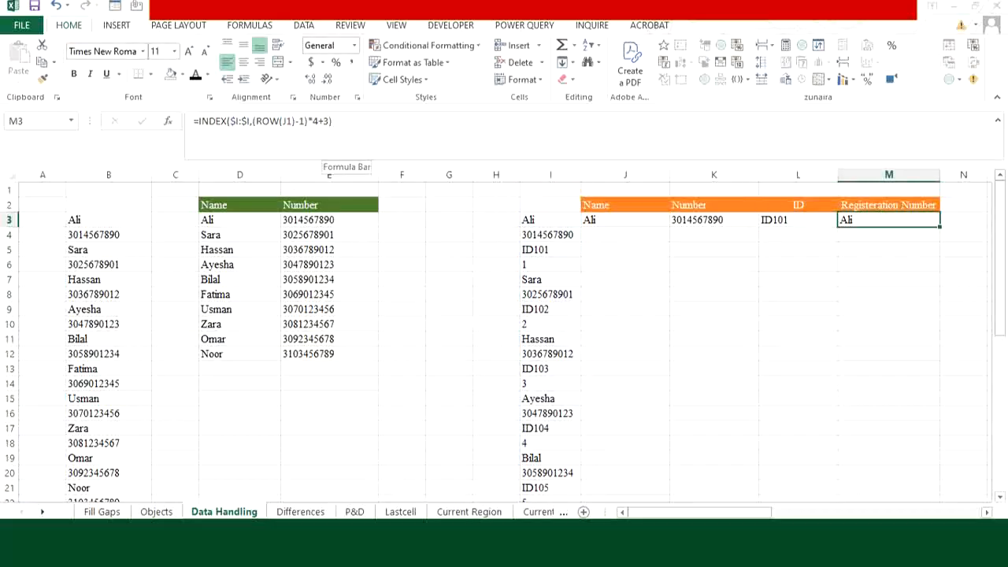
- Change the final row offset in the Registration Number cell's formula in M3 to 6
click(338, 120)
key(BackSpace)
key(BackSpace)
text(6))
click(711, 308)
- Fill the four formulas in J3:M3 down the orange table to about row 38
click(625, 219)
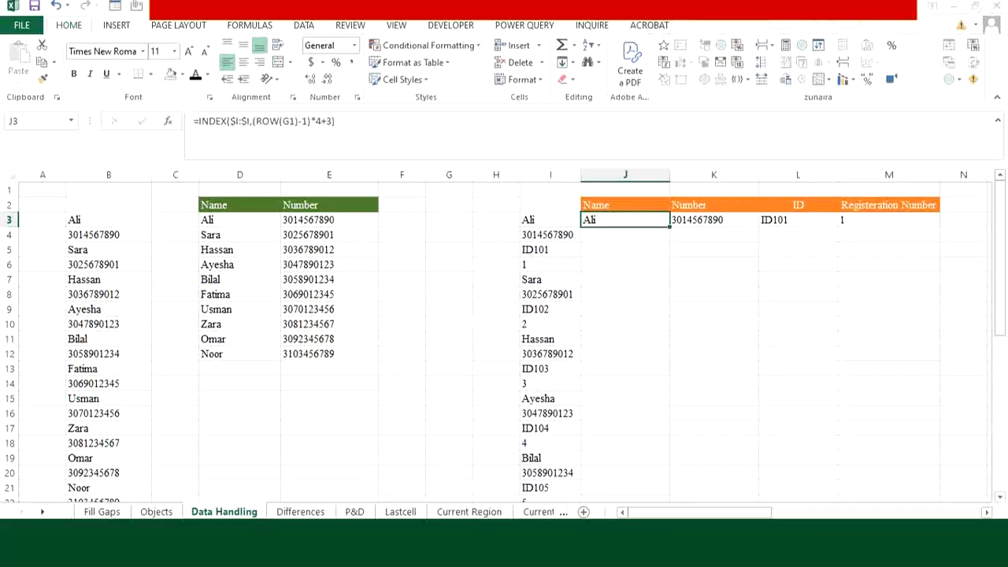
key(shift+Right)
key(shift+Right)
key(shift+Right)
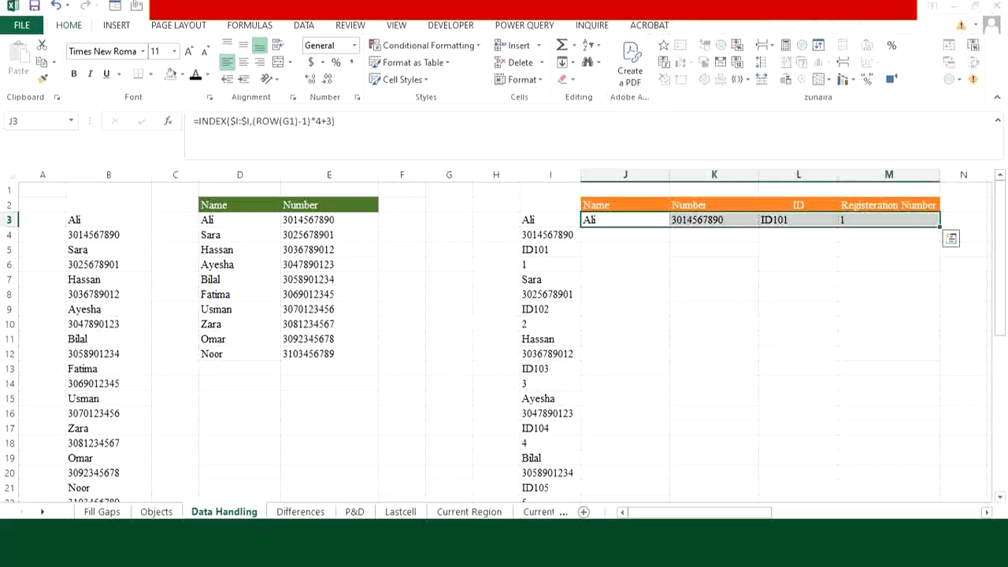
key(shift+Down)
key(shift+Down)
key(shift+Down)
key(shift+Down)
key(shift+Down)
key(shift+Down)
key(shift+Down)
key(shift+Down)
key(shift+Down)
key(shift+Down)
key(shift+Down)
key(shift+Down)
key(shift+Down)
key(shift+Down)
key(shift+Down)
key(shift+Down)
key(shift+Down)
key(shift+Down)
key(shift+Down)
key(shift+Down)
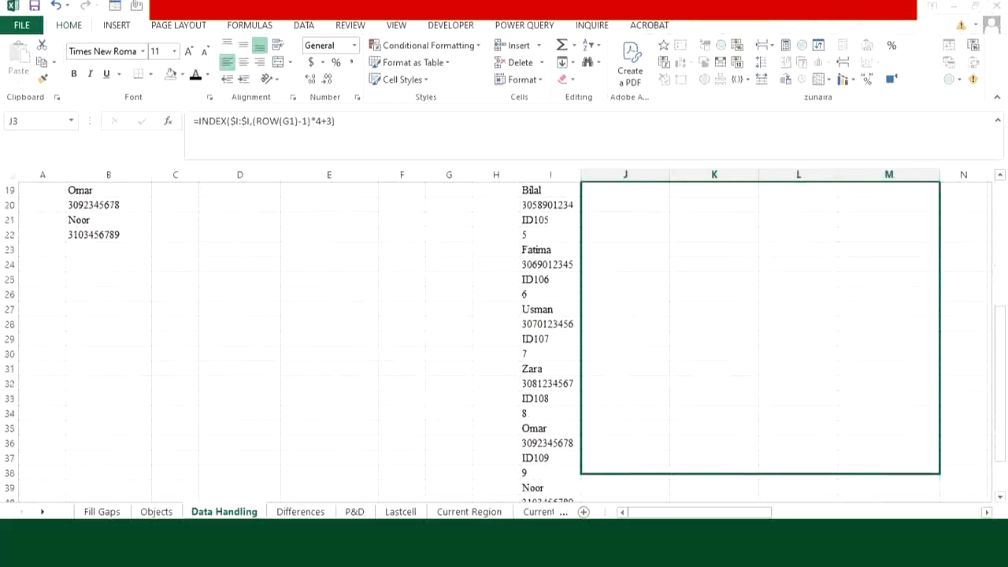
key(ctrl+d)
scroll(760, 339, up, 6)
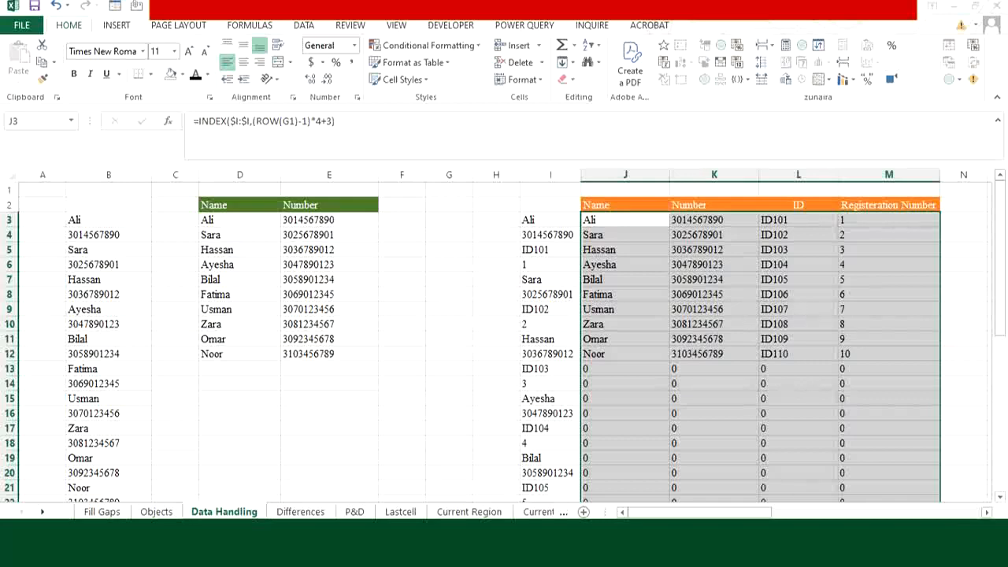
- Append &" " to the end of the INDEX formula in the Name cell J3
key(F2)
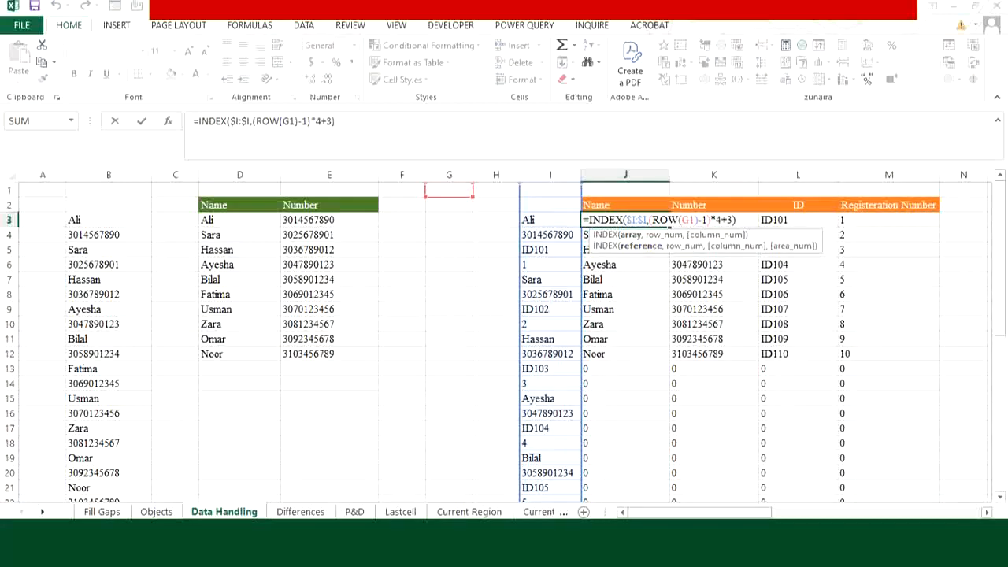
click(335, 120)
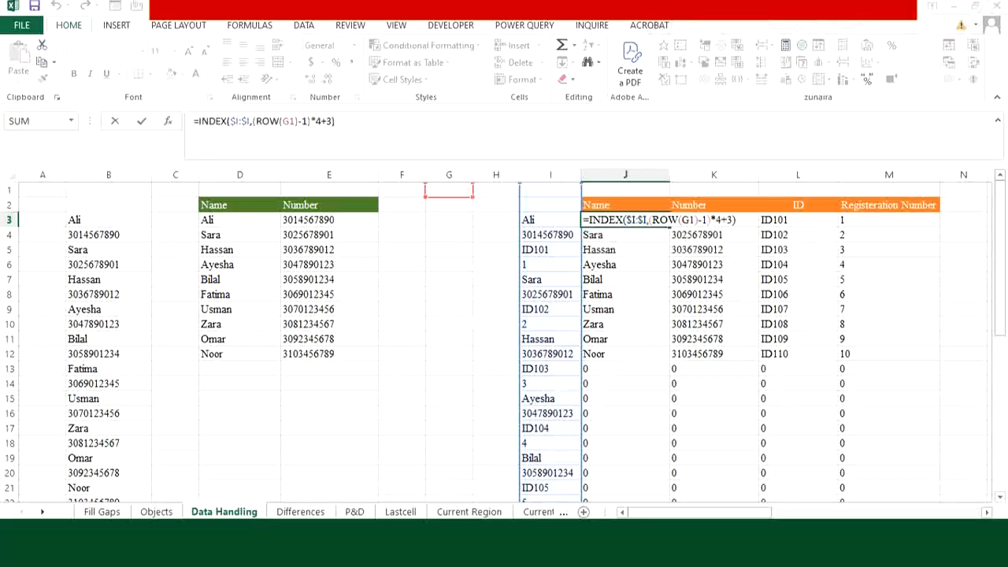
text(&)
text(")
text(")
key(Return)
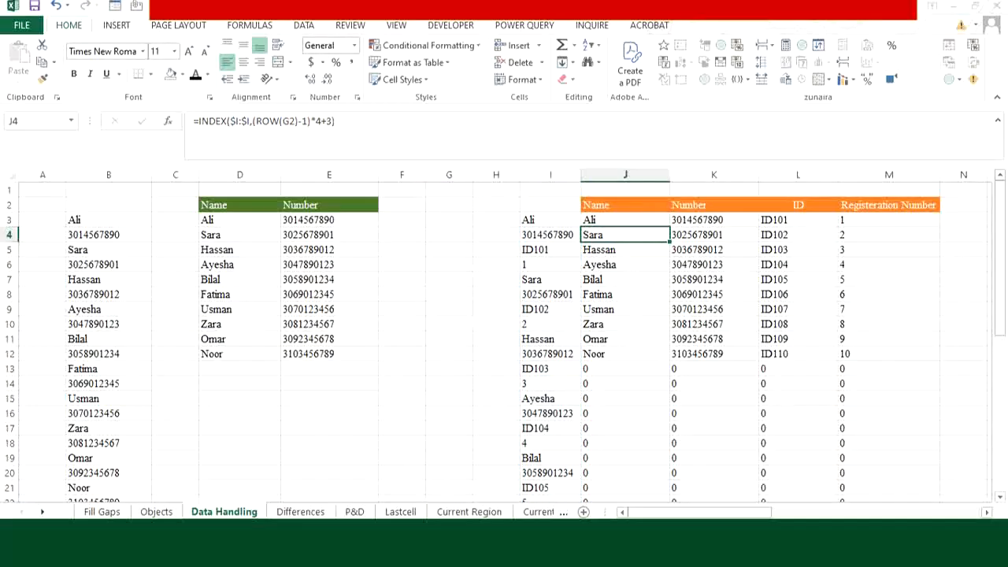
- Fill the updated J3 formula down the Name column of the orange table
key(Up)
double_click(669, 227)
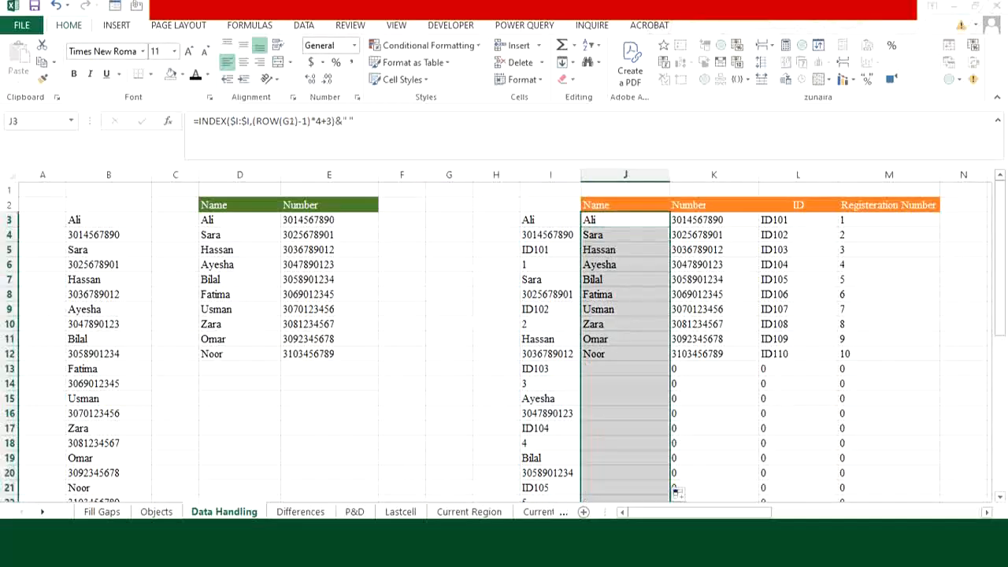
scroll(625, 339, down, 5)
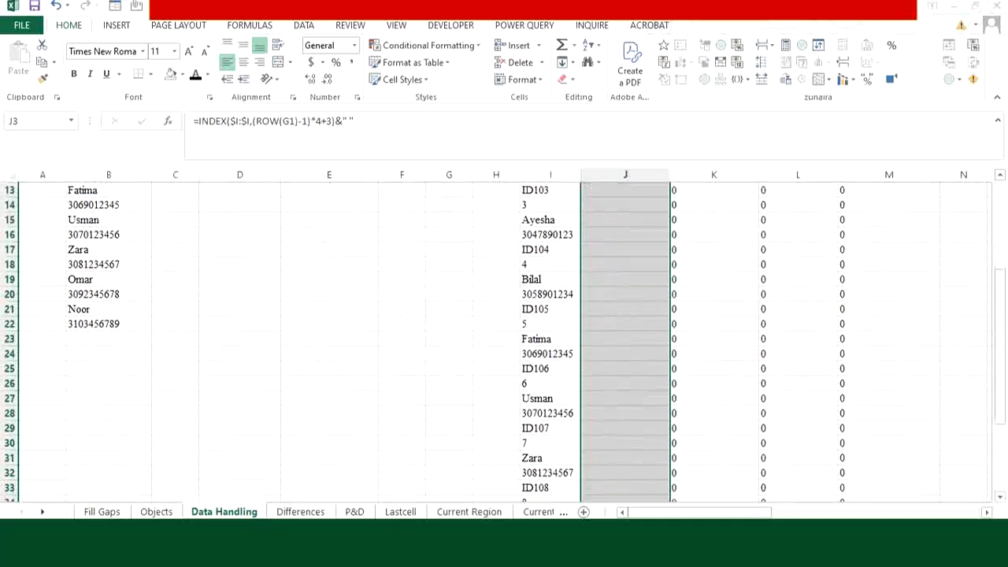
scroll(625, 339, down, 1)
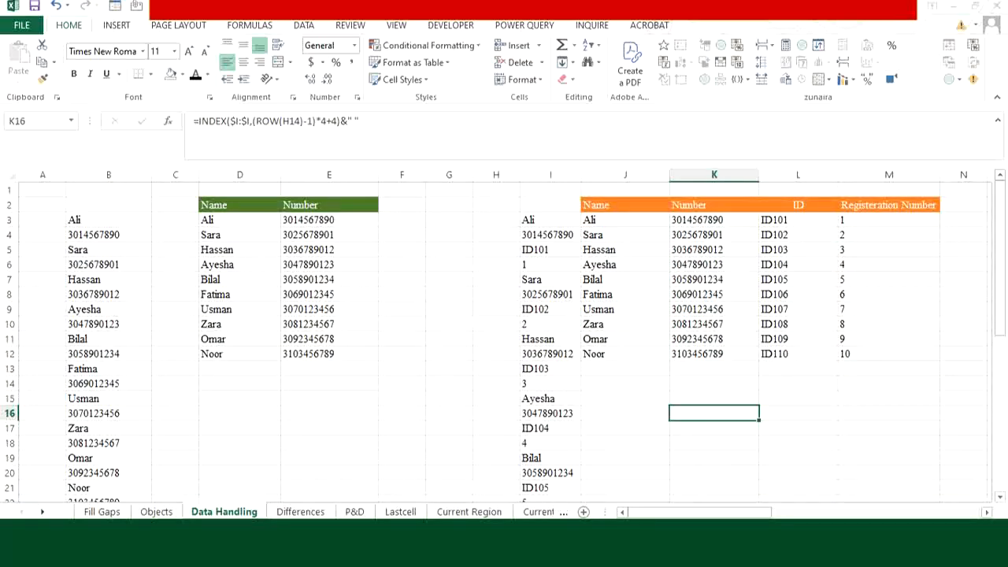
- Enter =ROW() in N1 beside the orange table and fill it down to N16
scroll(504, 338, right, 4)
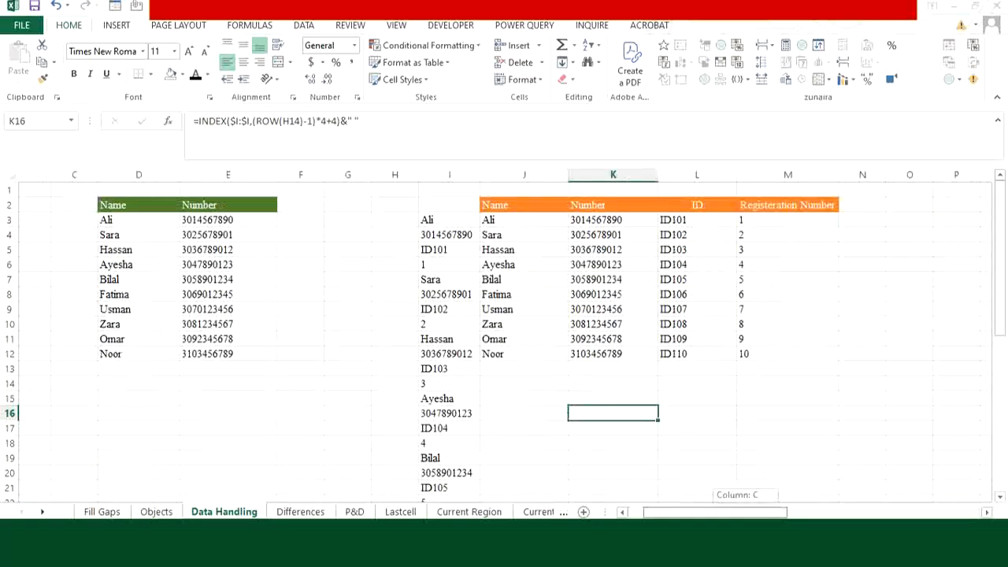
click(171, 219)
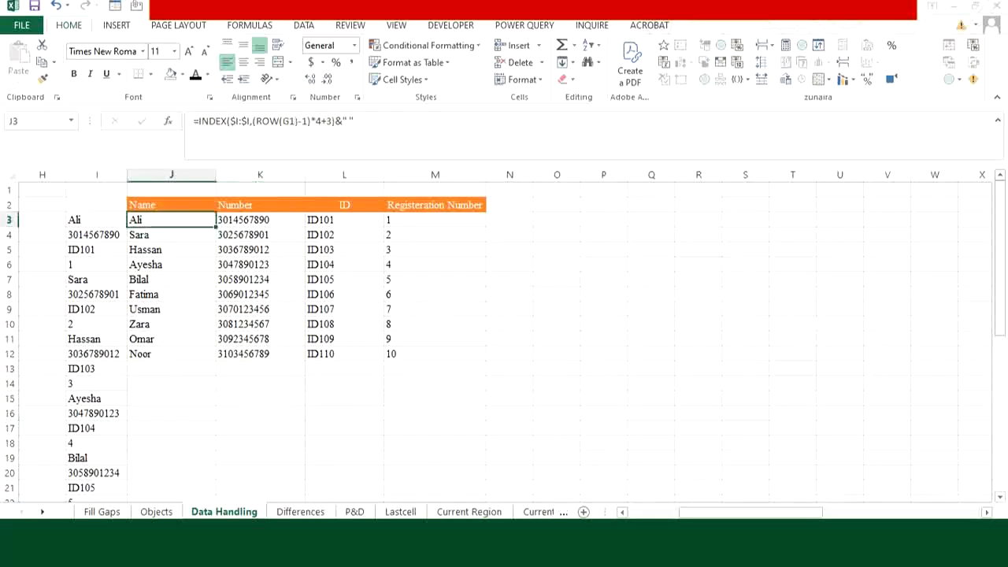
click(510, 190)
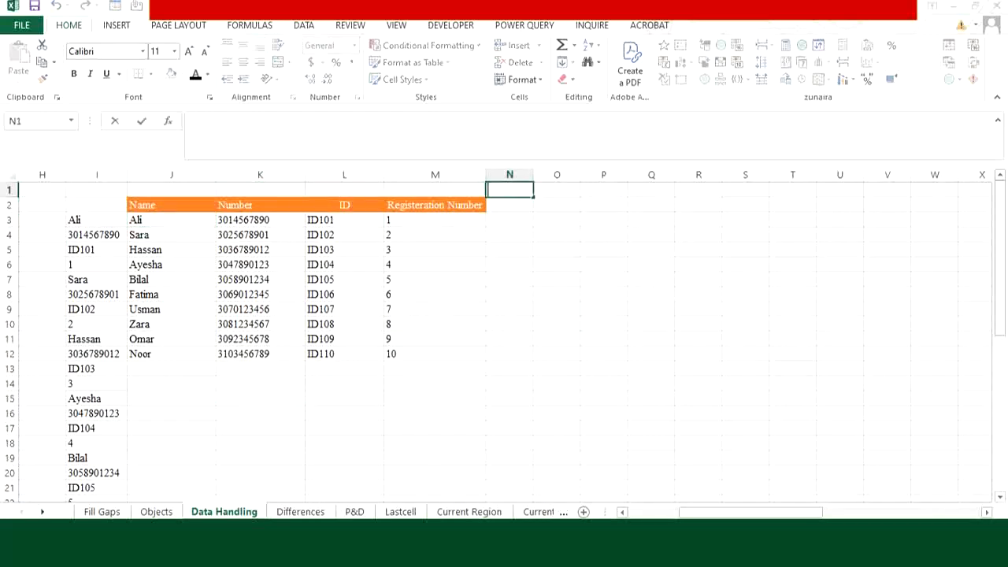
text(=)
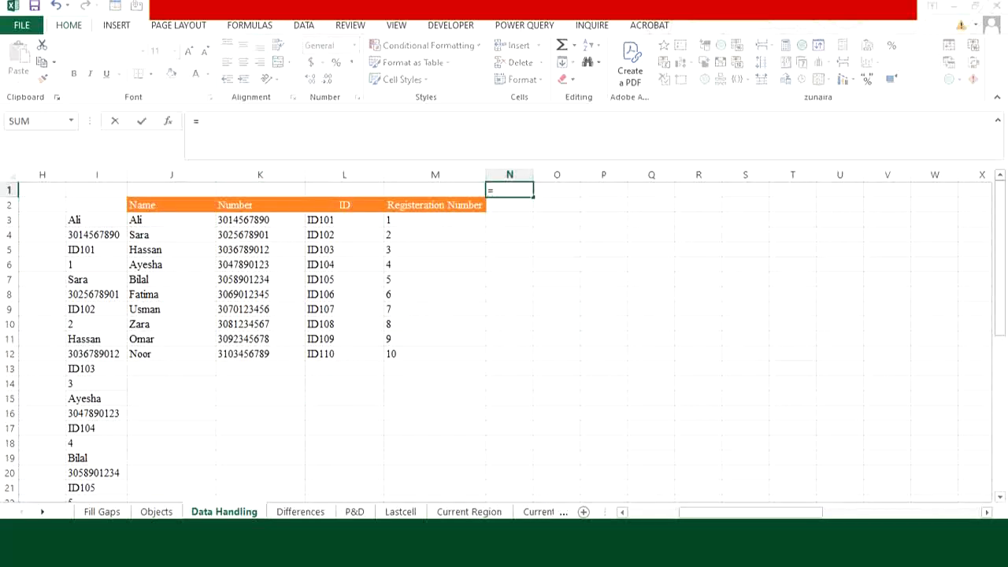
text(ROW())
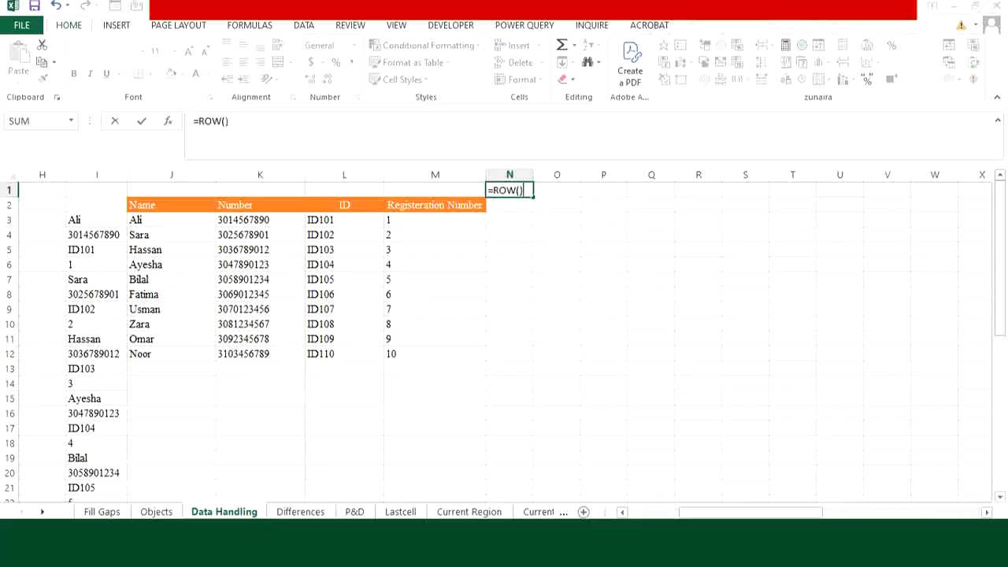
key(Return)
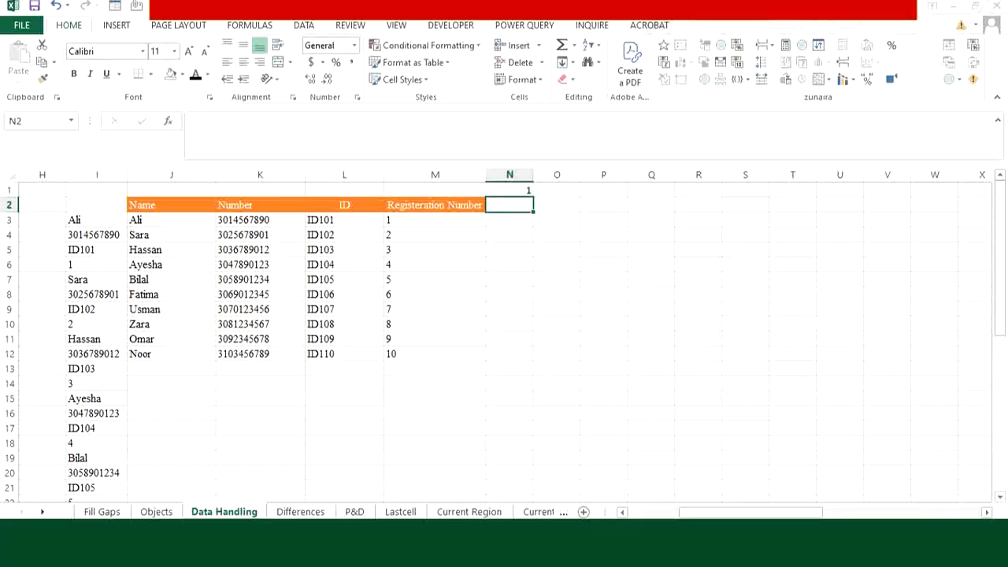
double_click(510, 189)
key(Escape)
drag(533, 196, 533, 419)
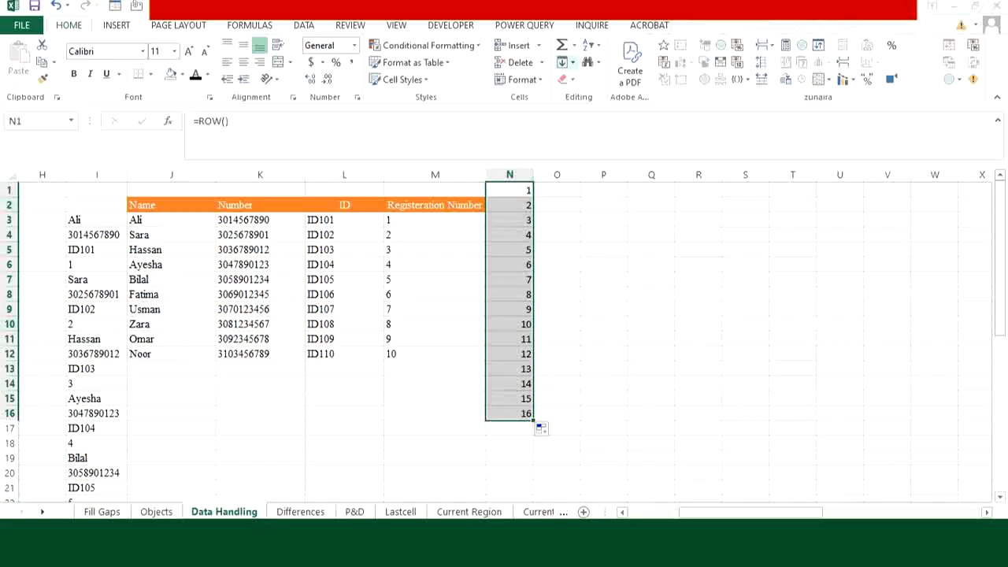
- Enter =ROW(M1) in O1 and fill it down to O16
click(557, 190)
text(=ROW()
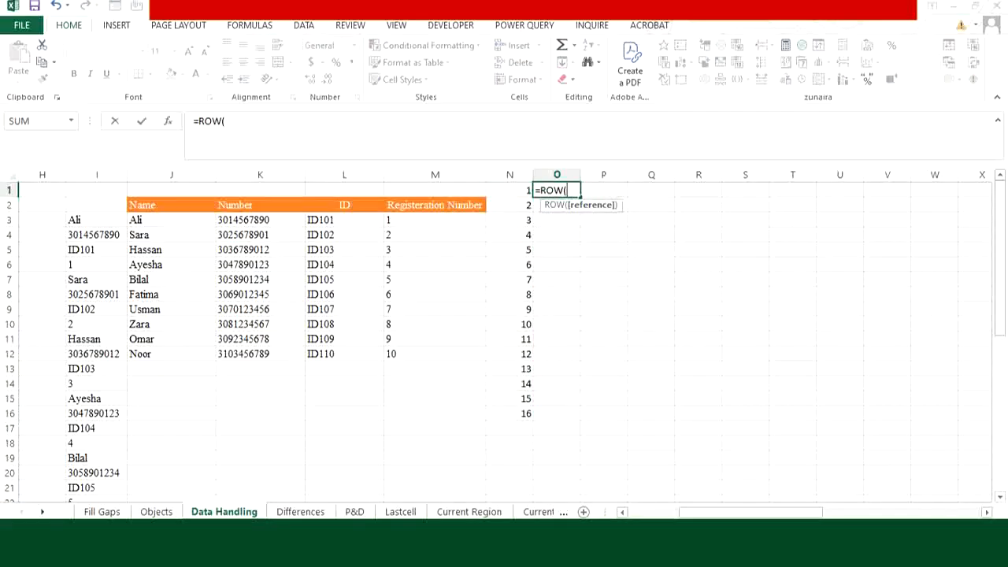
click(434, 190)
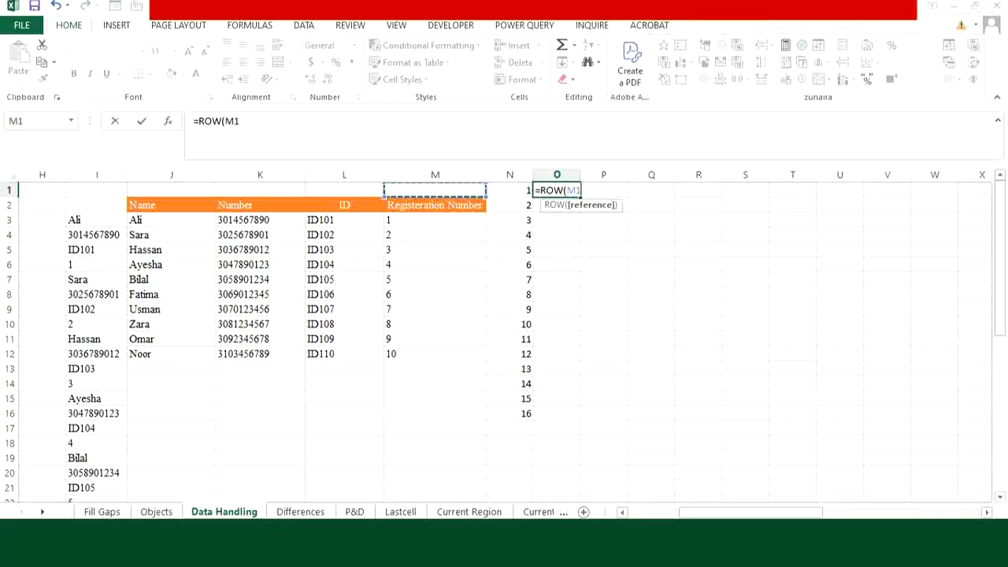
key(Return)
click(557, 190)
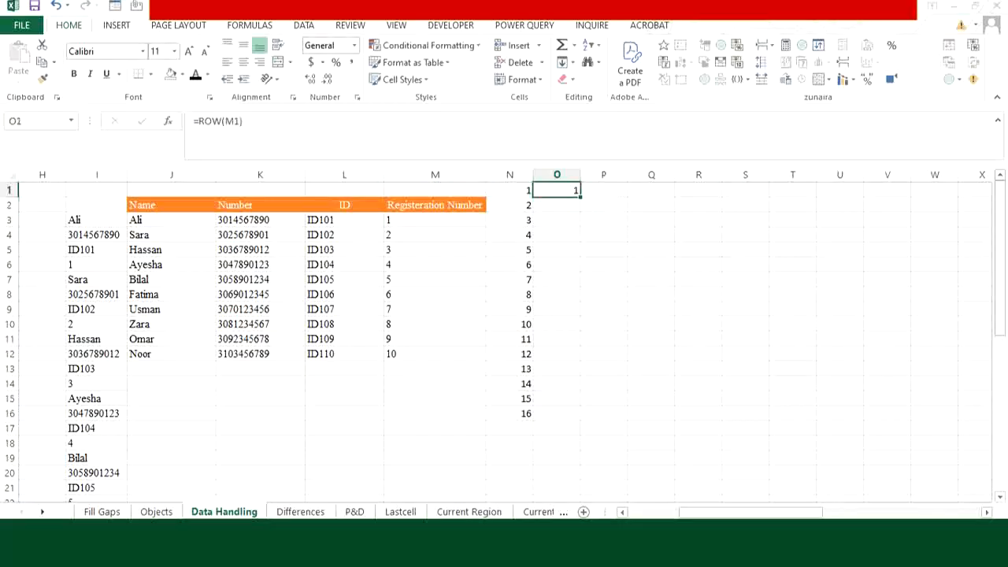
double_click(579, 196)
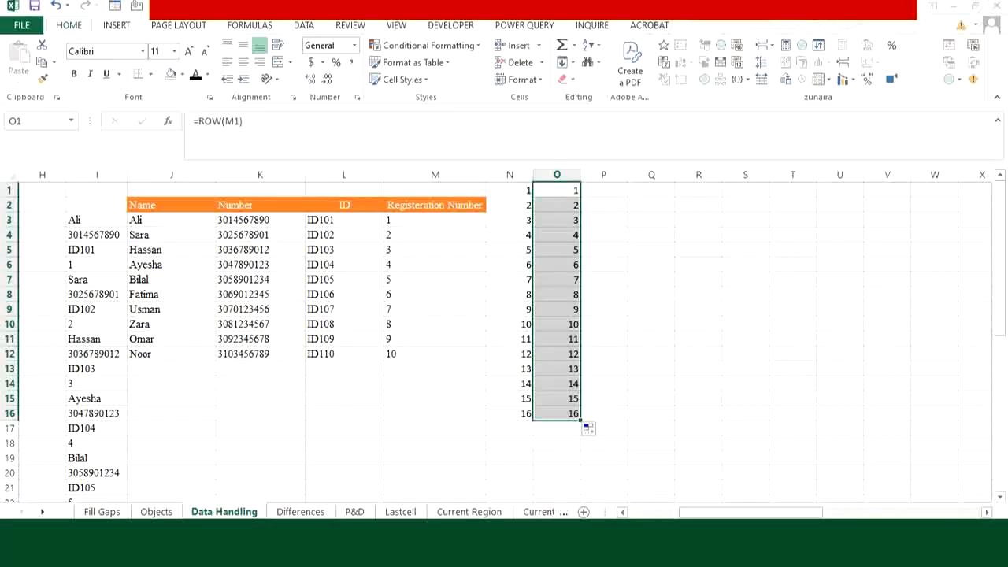
click(556, 427)
- Enter =O1-1 in P1 to reproduce the subtraction part of the J3 formula
click(171, 219)
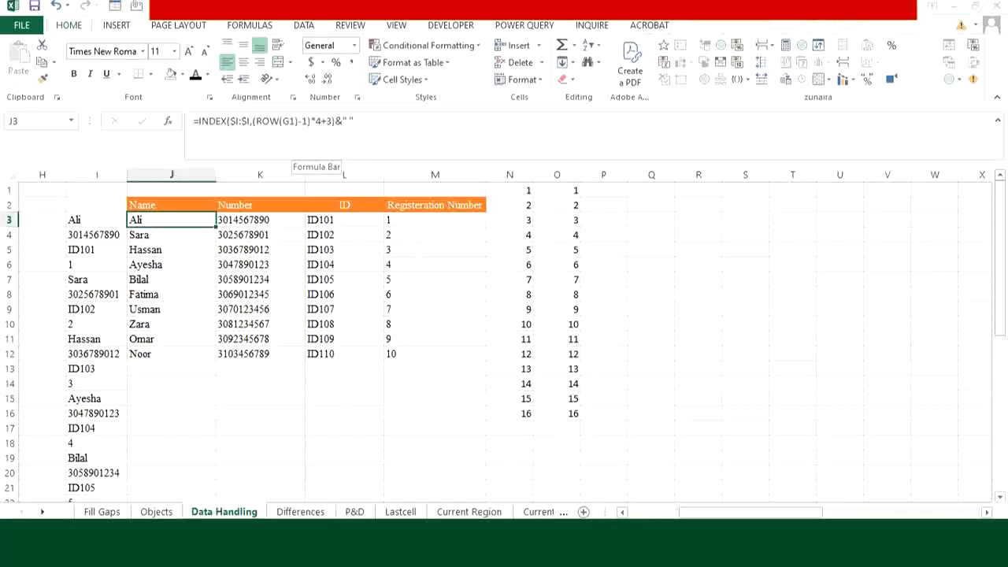
click(604, 189)
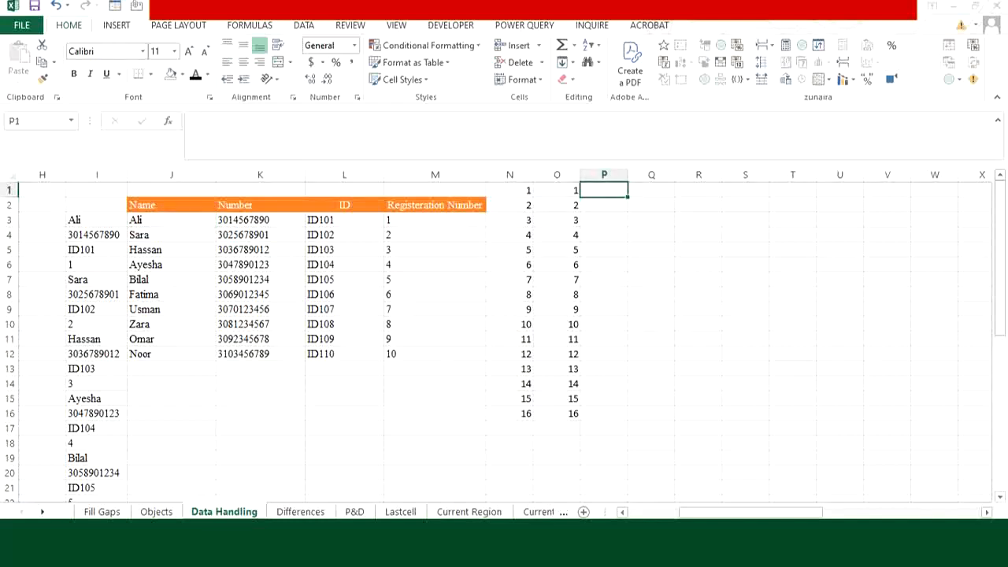
text(=)
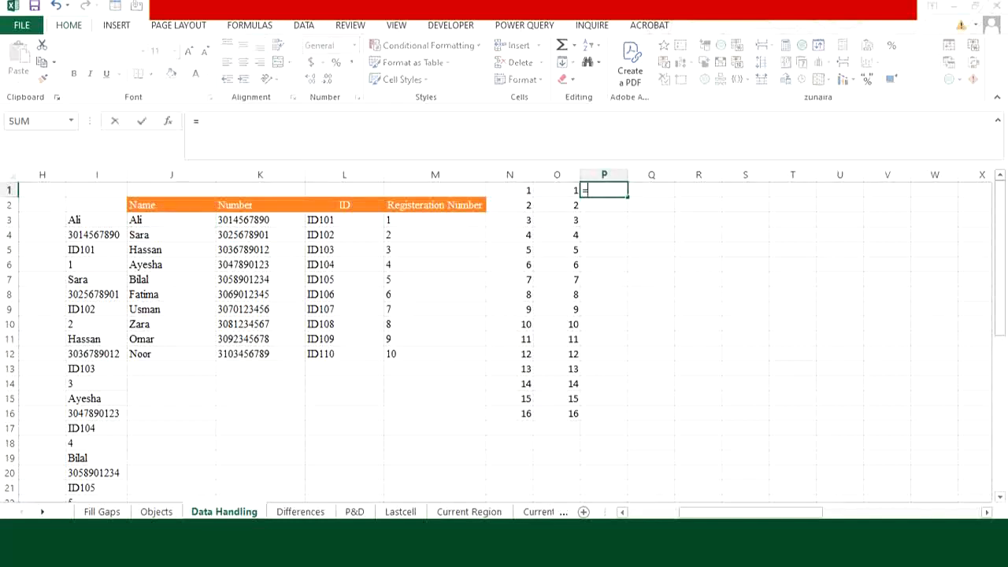
text(O1-1)
key(Return)
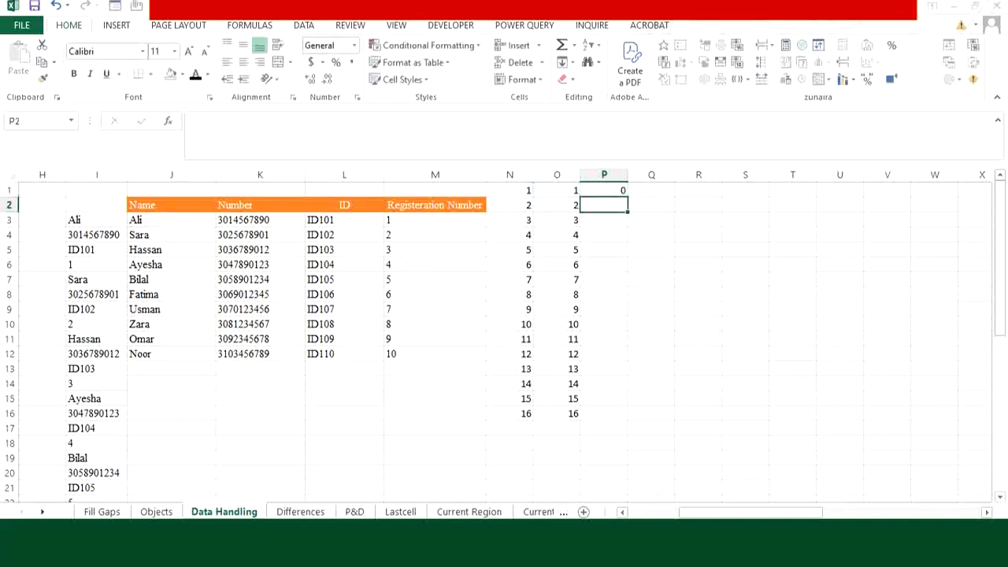
- Fill the P1 subtraction formula down to P16
key(Up)
key(F2)
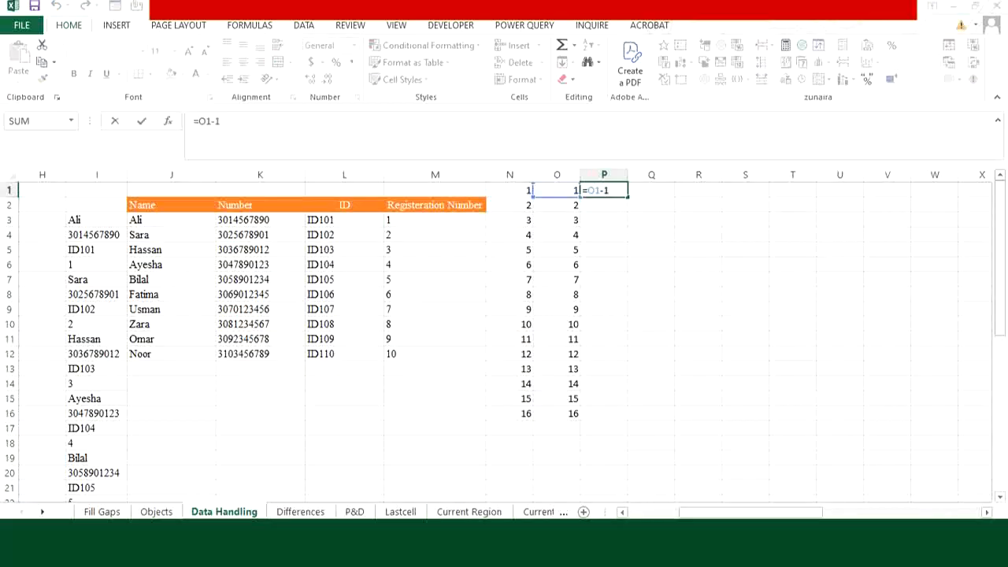
key(Escape)
key(shift+Down)
key(shift+Down)
key(shift+Down)
key(shift+Down)
key(shift+Down)
key(shift+Down)
key(shift+Down)
key(shift+Down)
key(shift+Down)
key(shift+Down)
key(shift+Down)
key(shift+Down)
key(shift+Down)
key(shift+Down)
key(shift+Down)
key(ctrl+d)
- Enter =P1*4 in Q1 to reproduce the multiplication part of the INDEX formula, and fill it down to Q16
click(651, 190)
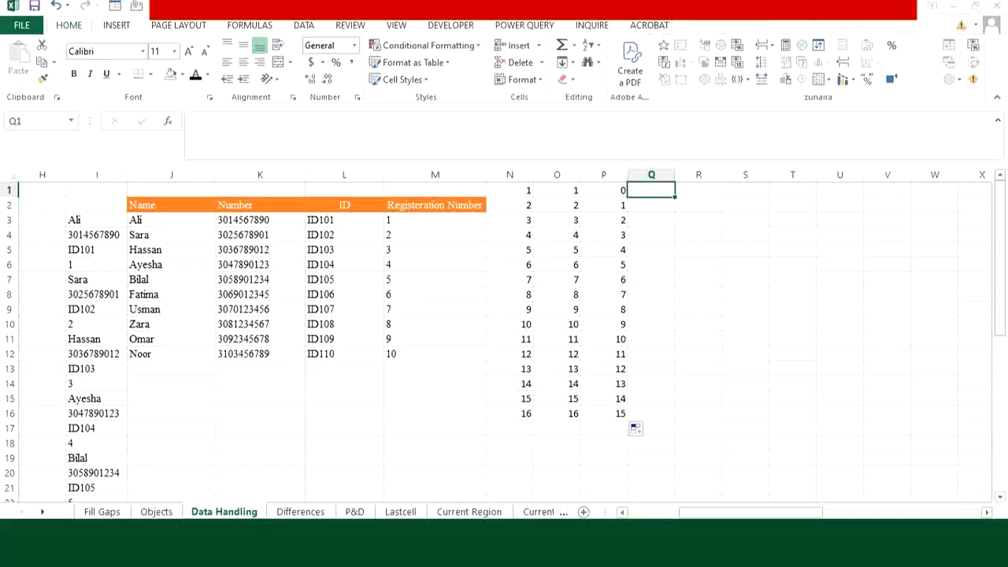
click(260, 220)
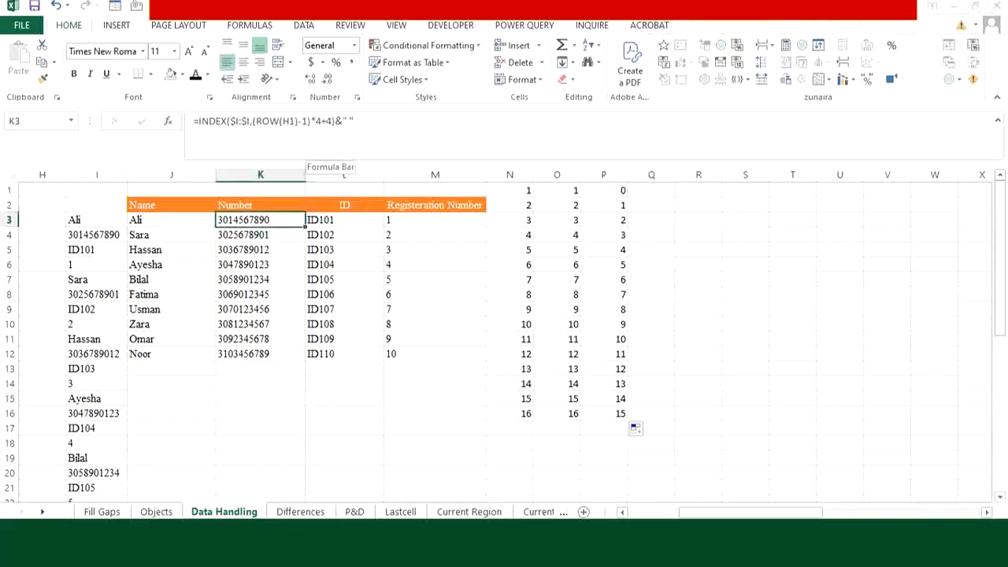
click(651, 190)
text(=)
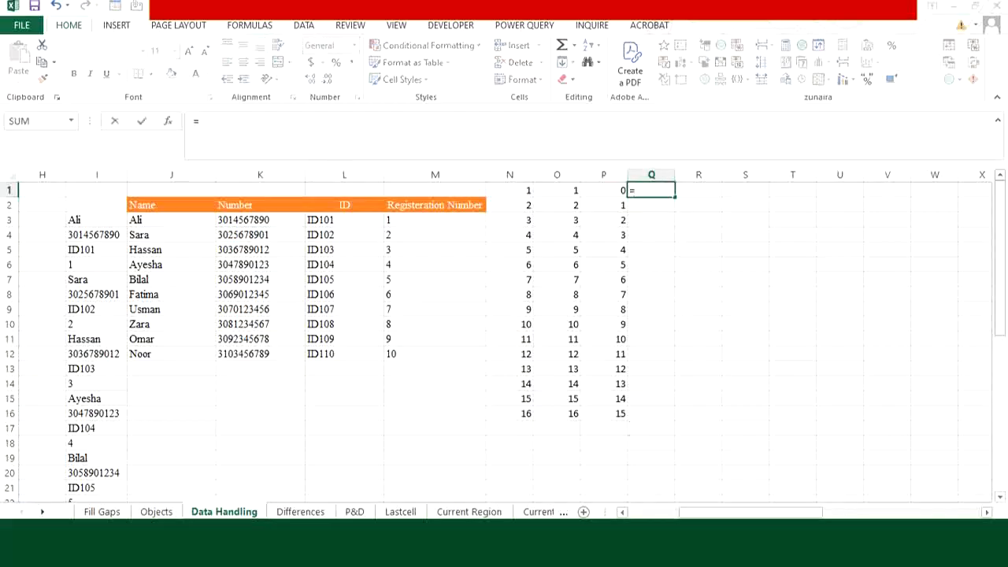
click(581, 190)
text(*4)
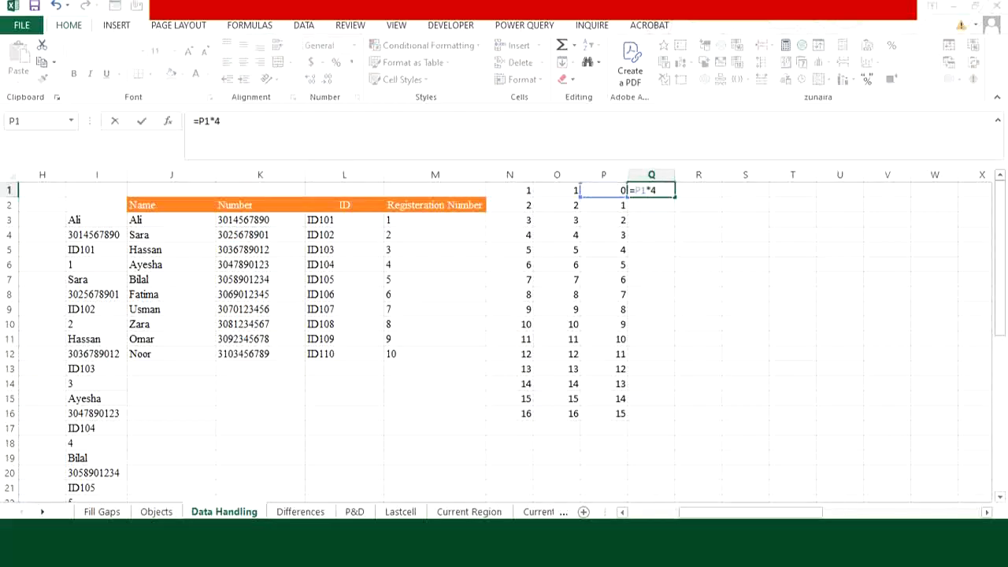
key(Return)
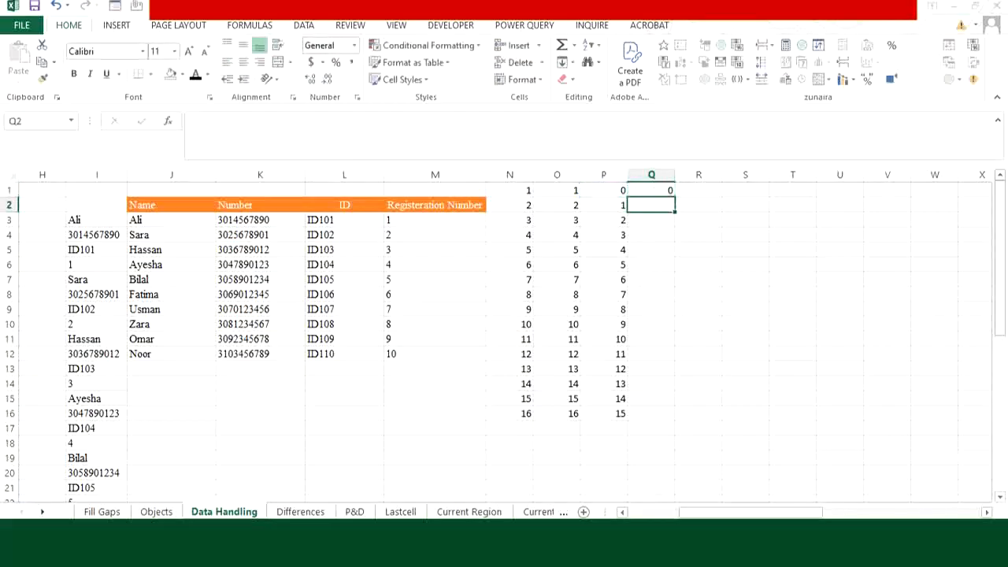
click(651, 191)
drag(675, 195, 669, 417)
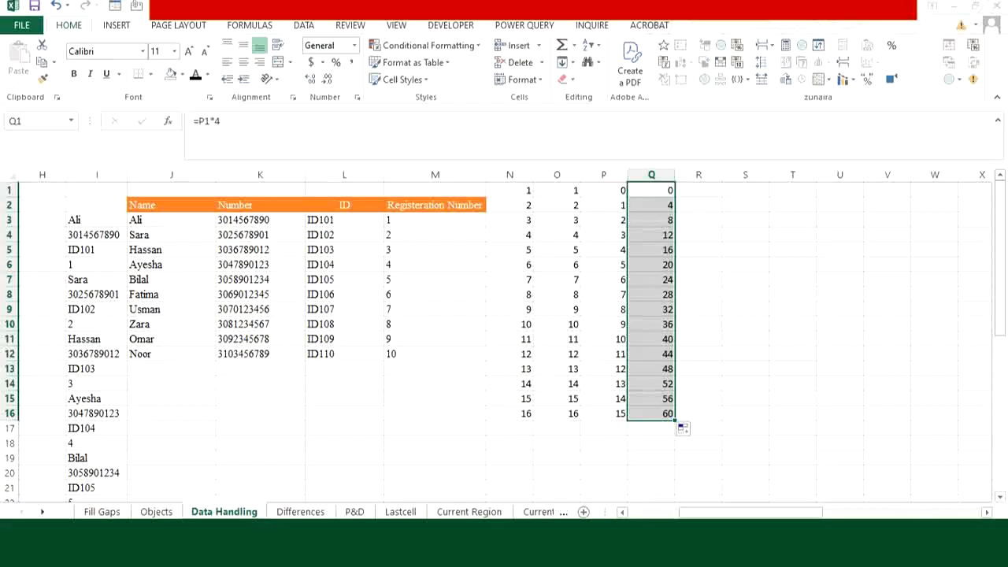
- Enter =Q1+3 in R1 to add the row offset, and fill it down to R16
click(259, 220)
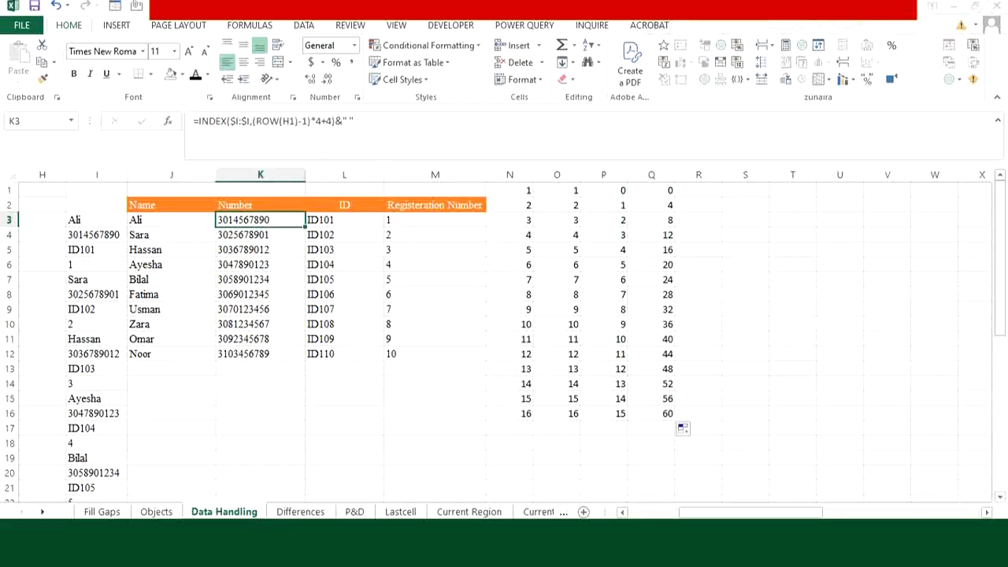
click(698, 189)
text(=)
click(651, 189)
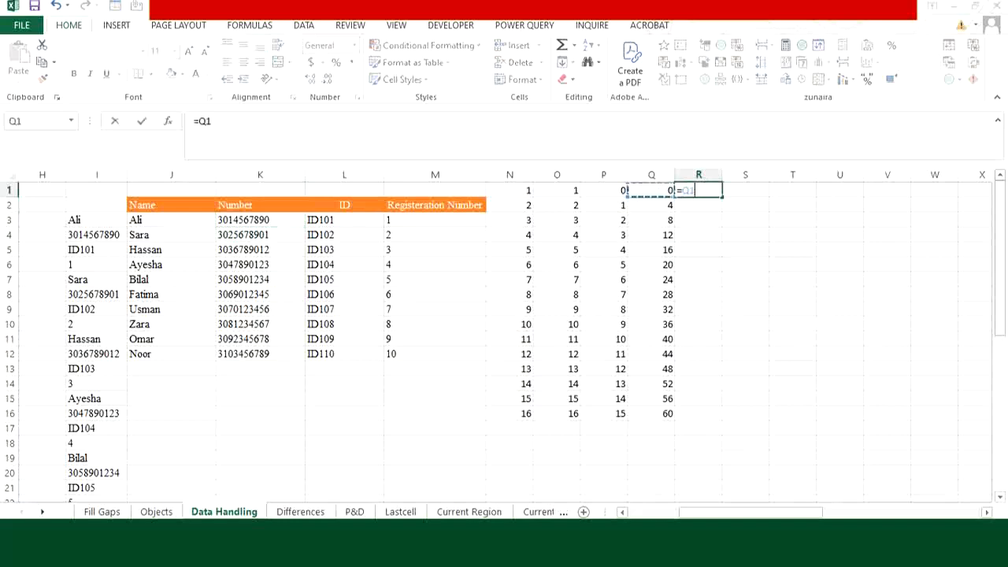
text(+3)
key(ctrl+Return)
double_click(722, 197)
click(792, 308)
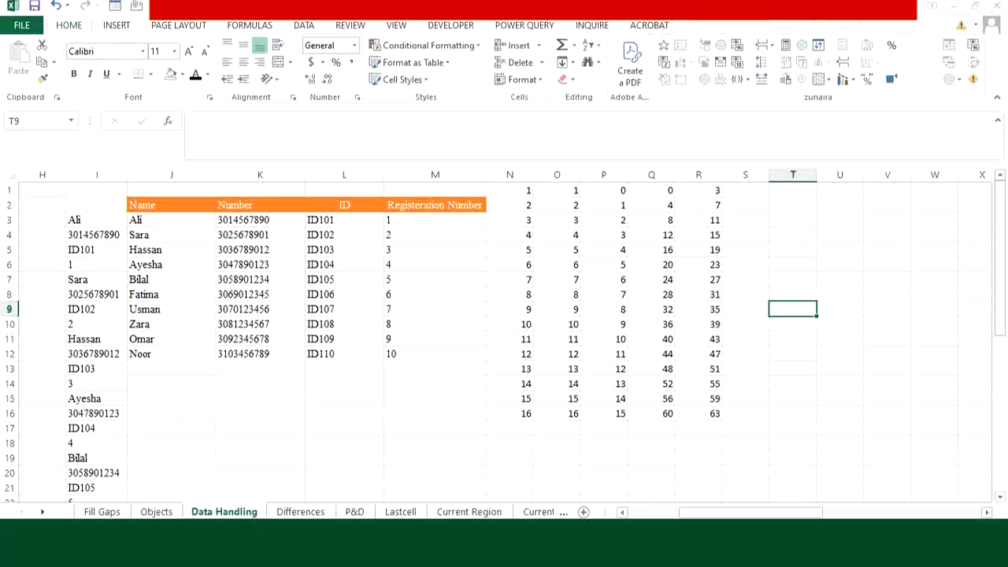
- Examine the INDEX formulas in the Name cells J3 to J5 and the Number cell K3 against the helper columns
click(171, 220)
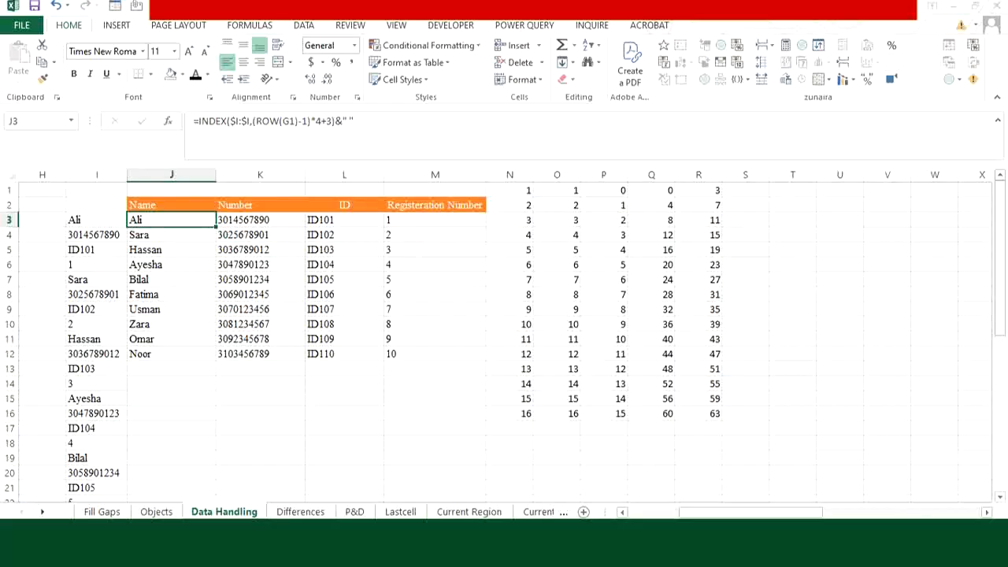
key(Down)
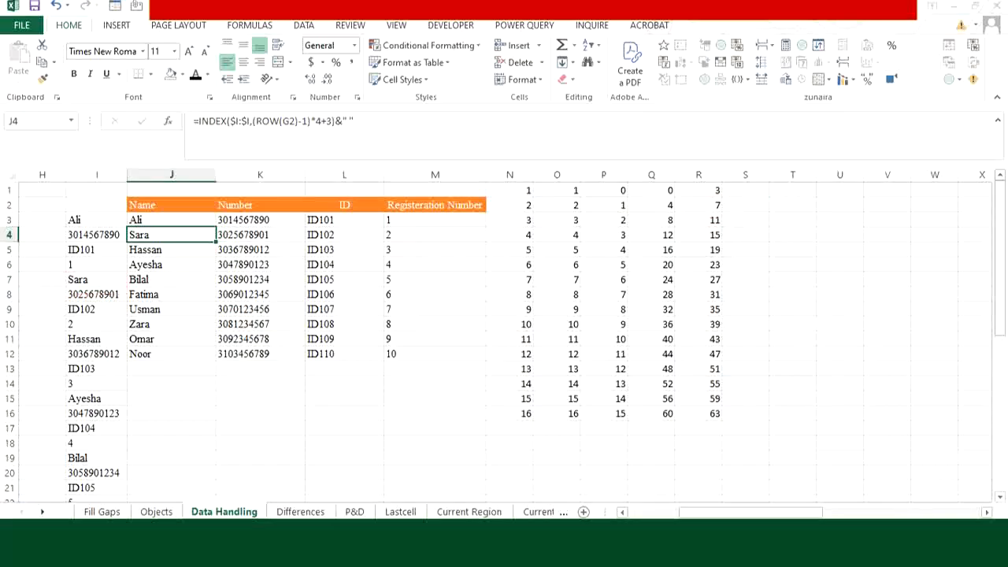
click(170, 249)
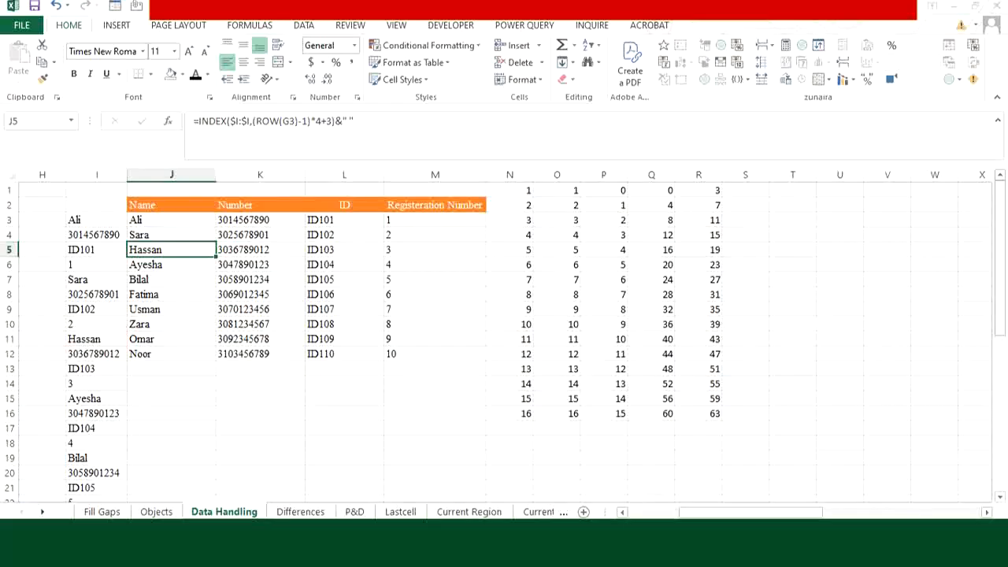
click(260, 220)
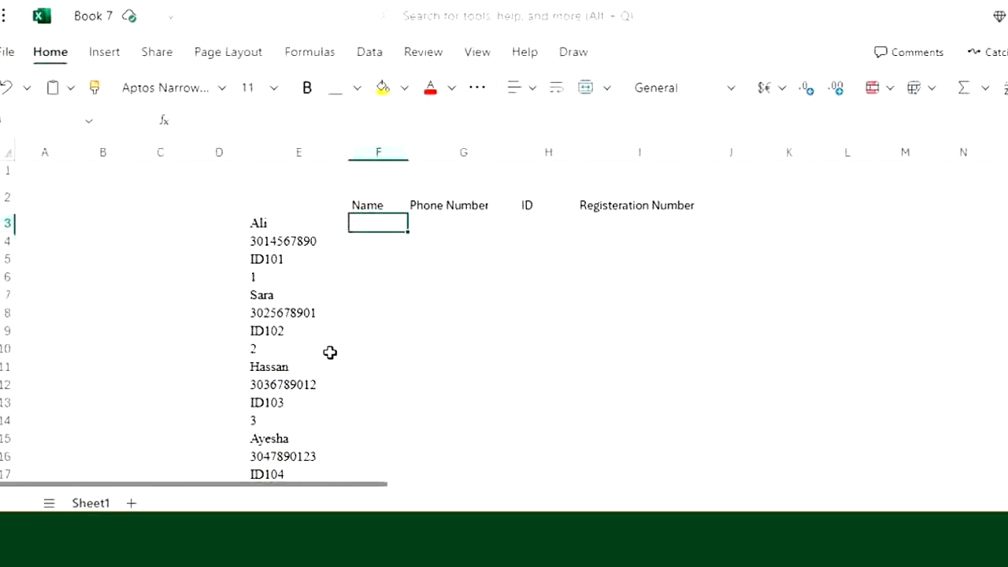
- Enter =TRANSPOSE(E3:E42) in F3 under the Name header to spread the single-column records across one row
text(=TRANSPOSE()
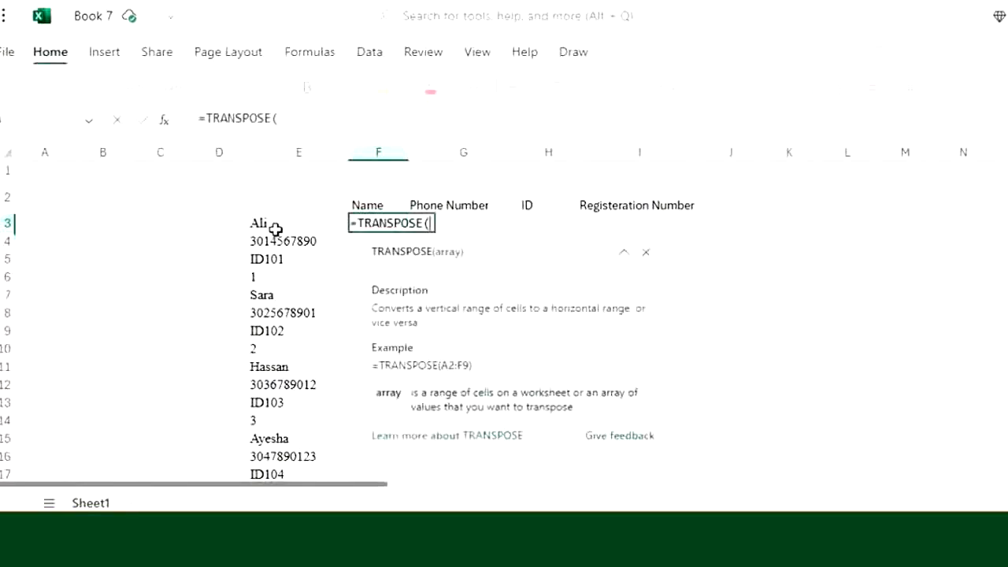
click(275, 228)
key(ctrl+shift+Down)
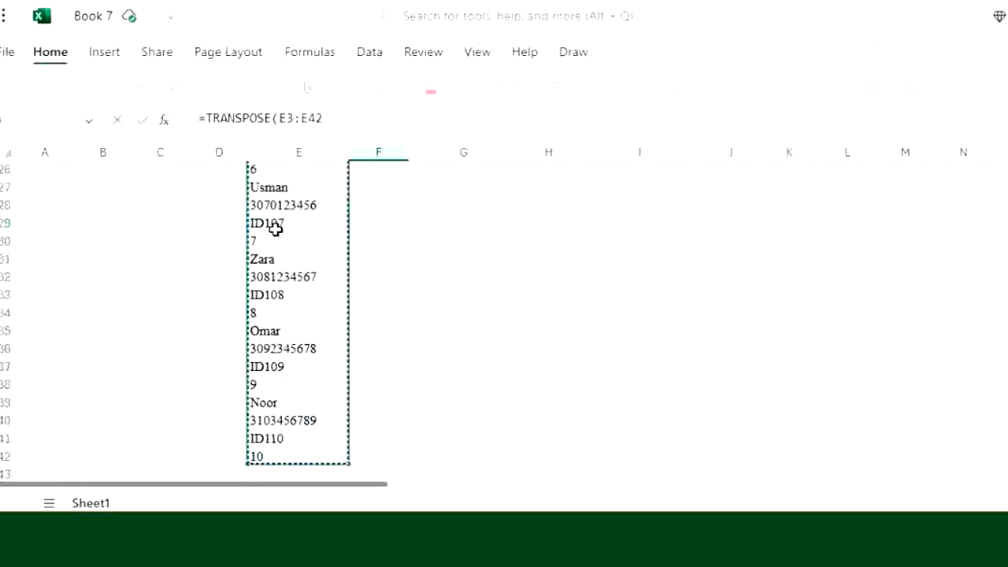
text())
key(Return)
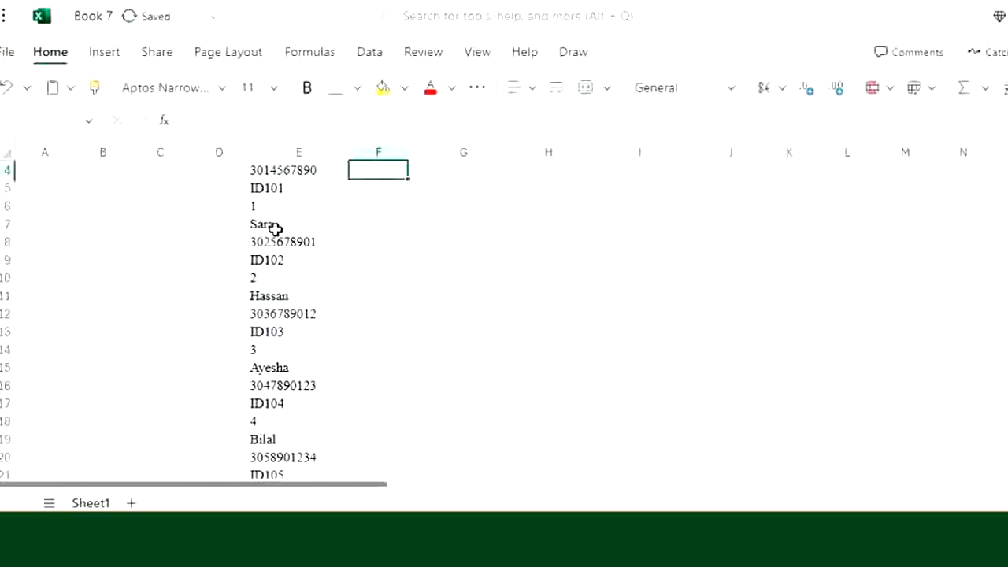
scroll(275, 228, up, 1)
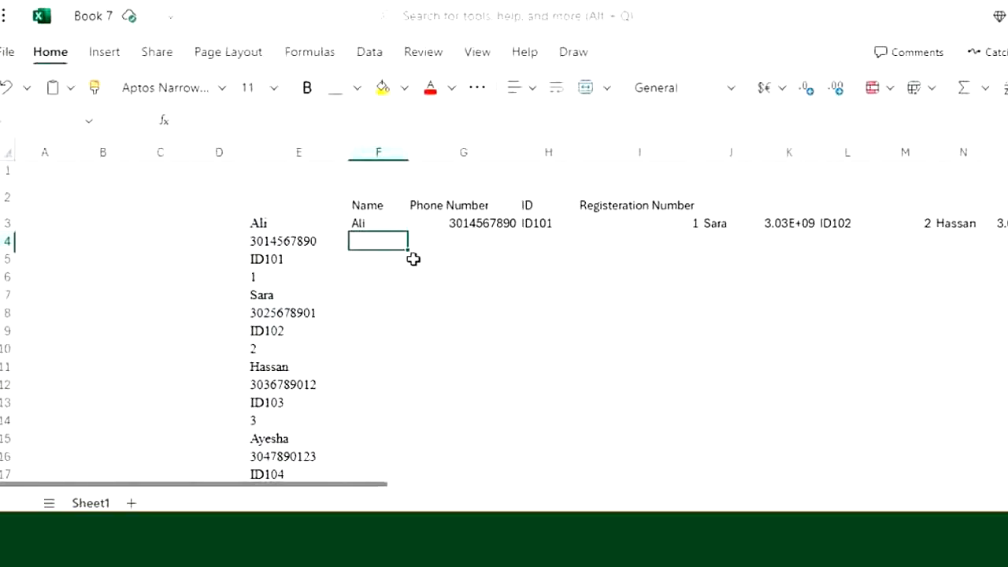
- Wrap the F3 formula in WRAPROWS with four values per row, giving =WRAPROWS(TRANSPOSE(E3:E42),4)
click(394, 223)
click(205, 118)
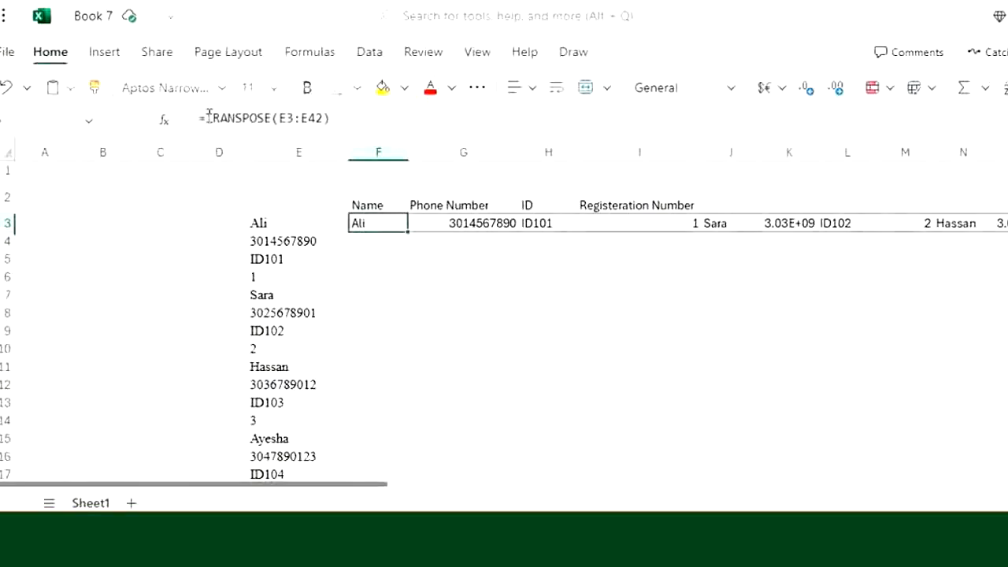
text(WRAPR)
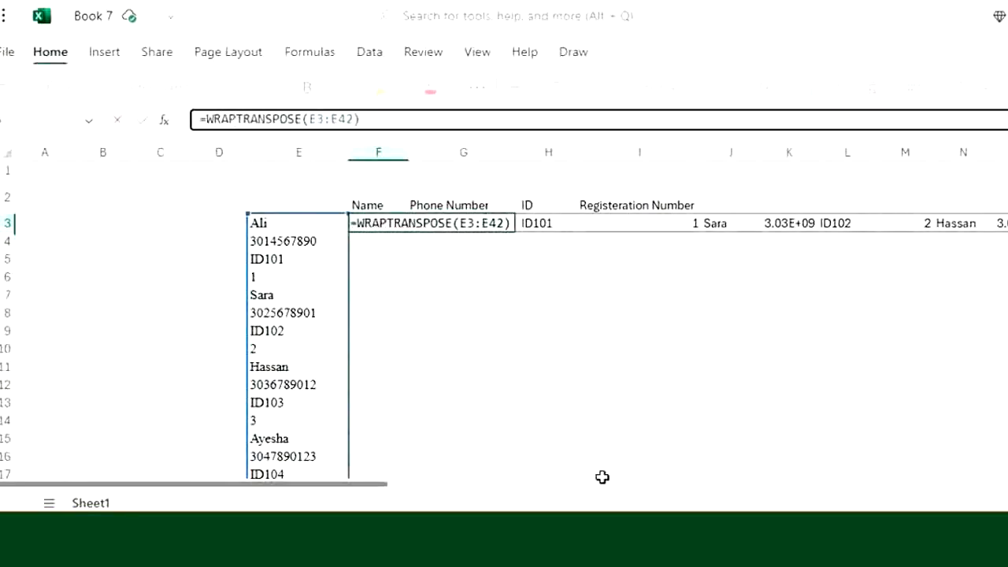
text(OWS()
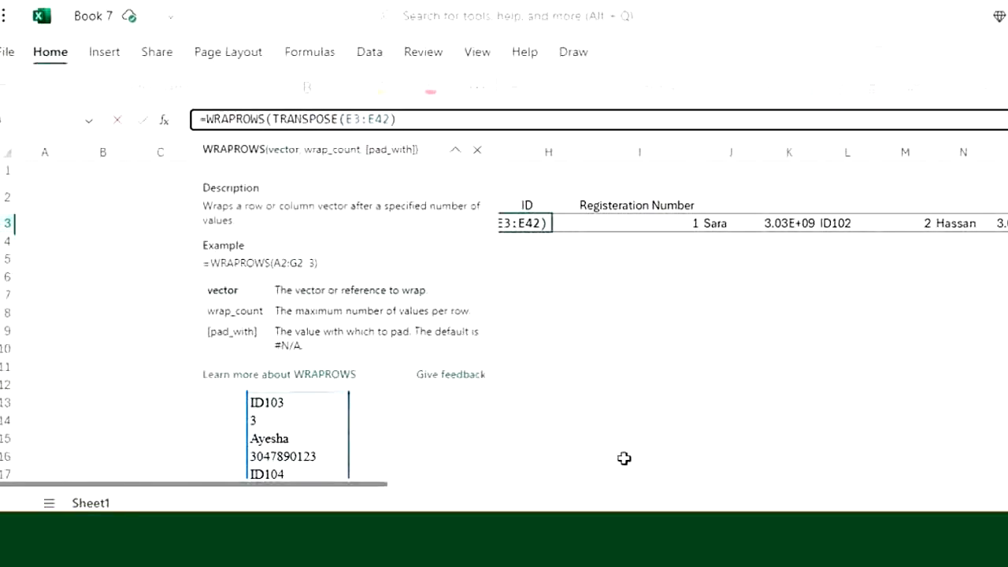
click(413, 121)
text(,4)
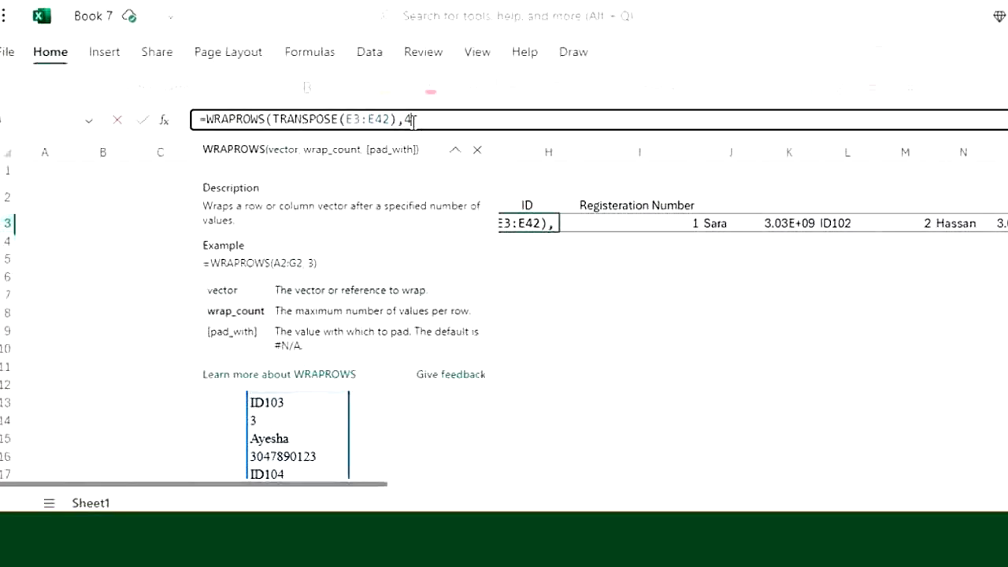
text())
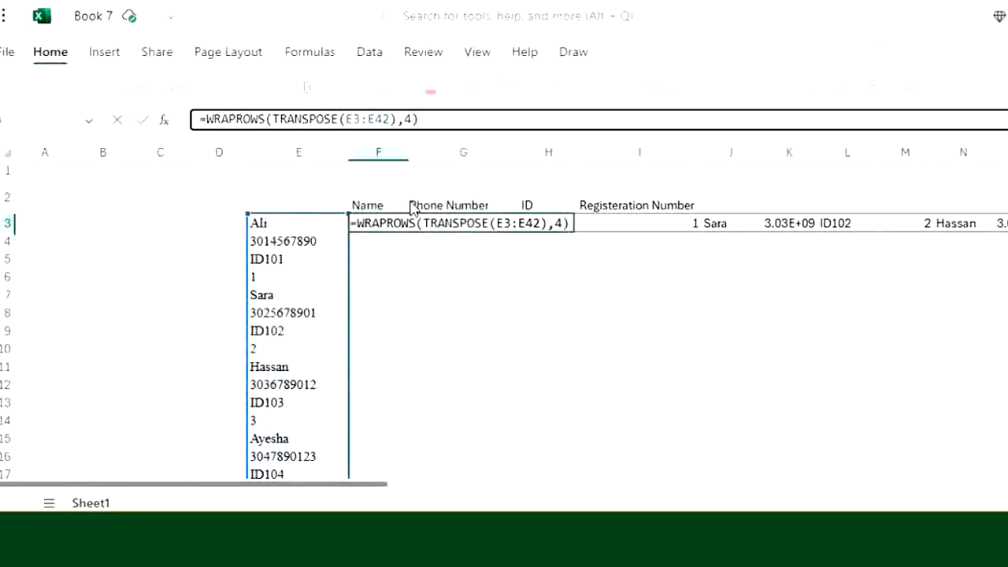
key(Return)
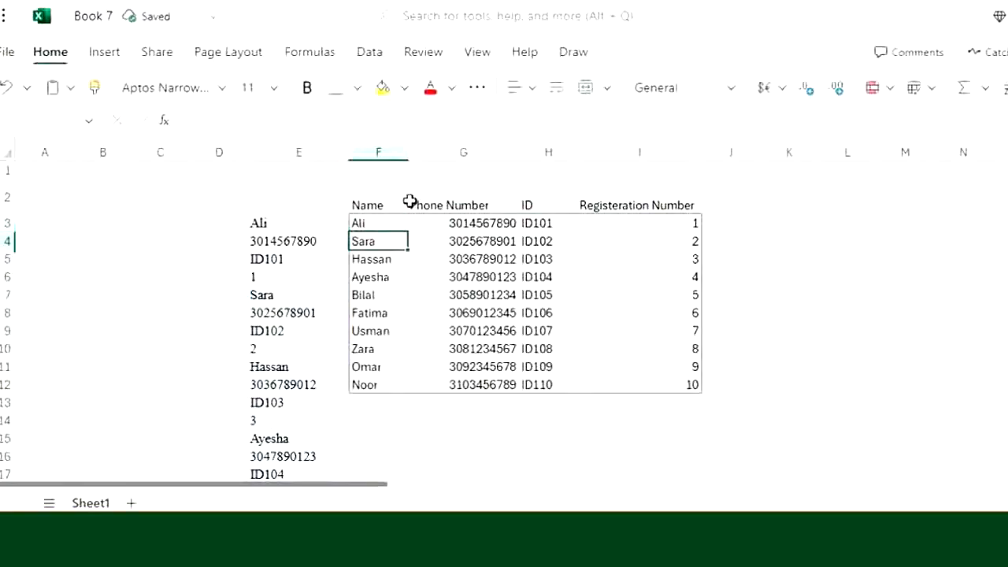
click(452, 433)
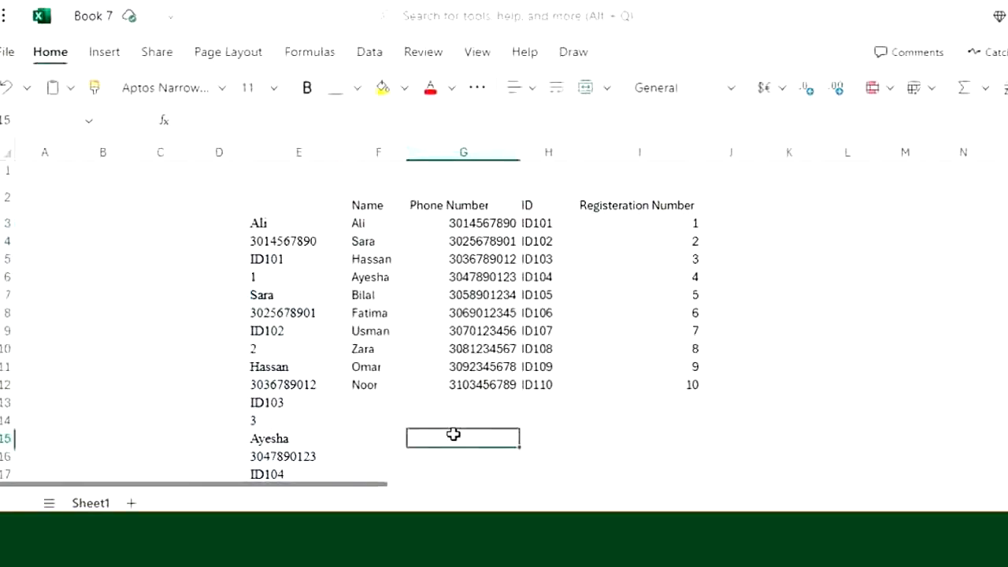